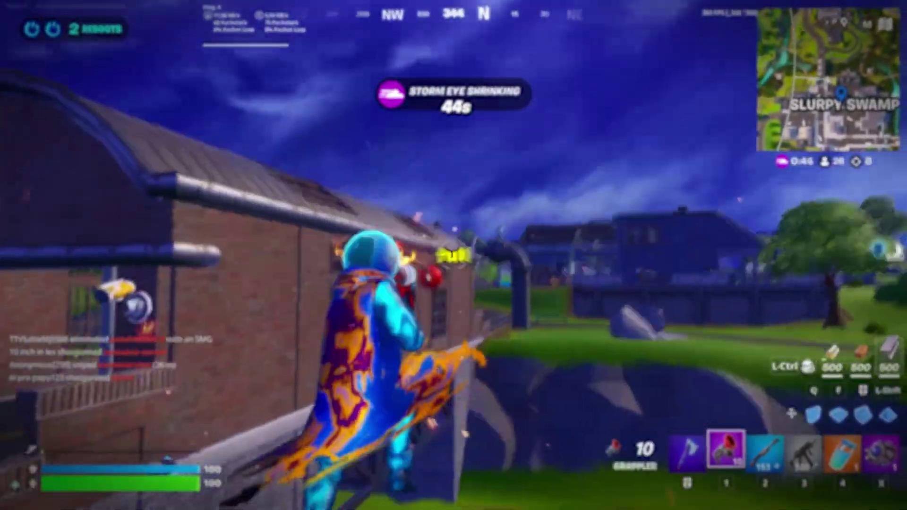
Search the ExitLag library for 'fortnite', open the Fortnite tile, and open its server selector.
left_click(358, 236)
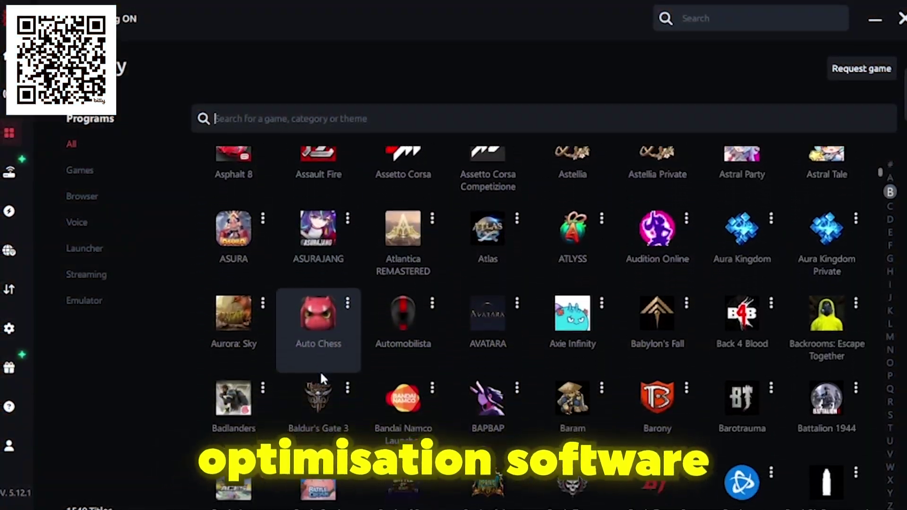
scroll(321, 378, "down", 3)
scroll(322, 378, "down", 5)
scroll(322, 378, "down", 3)
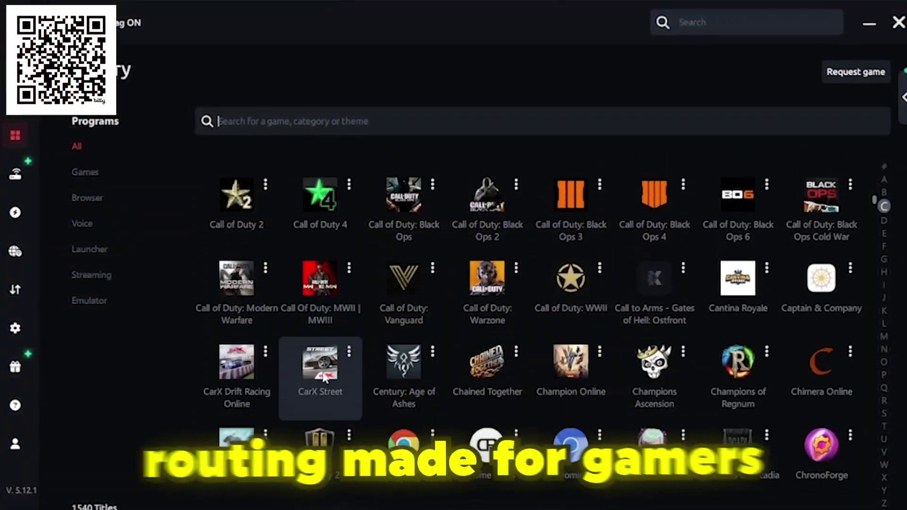
scroll(322, 378, "down", 2)
scroll(323, 374, "down", 3)
scroll(323, 374, "down", 5)
scroll(323, 374, "down", 3)
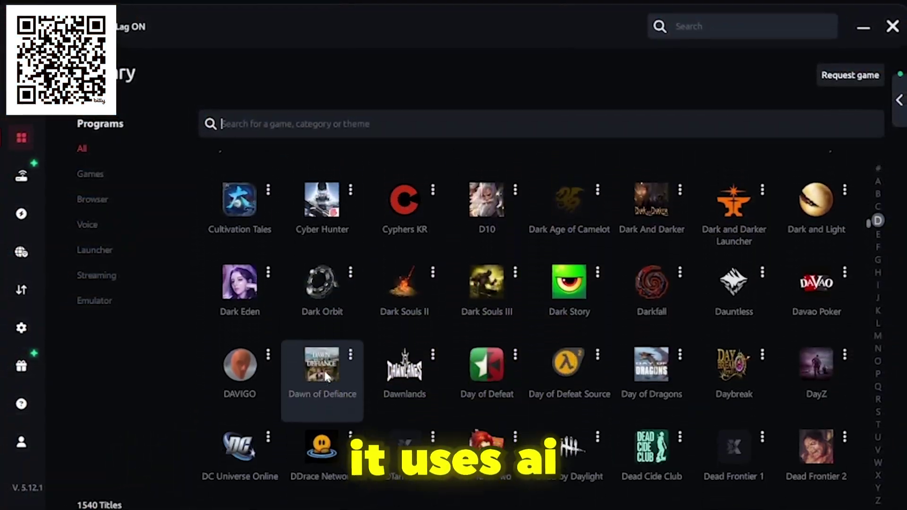
scroll(325, 373, "down", 4)
scroll(325, 372, "down", 5)
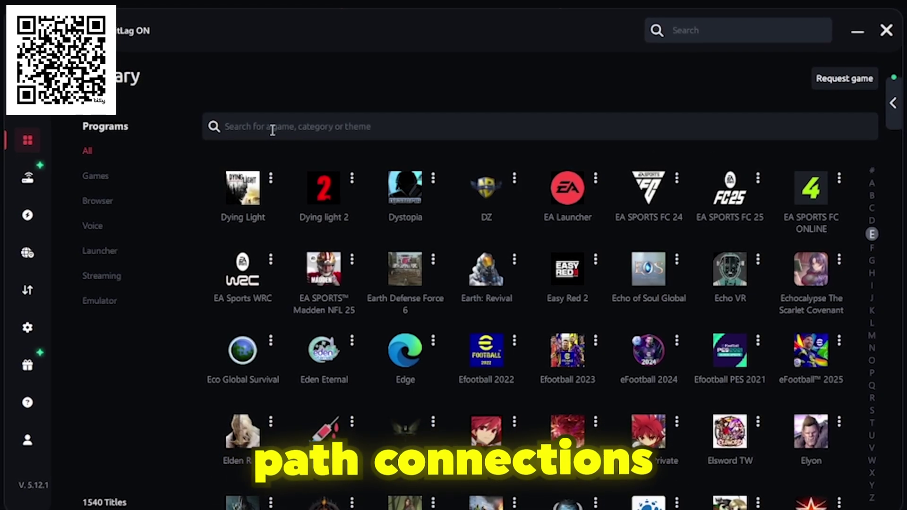
type("fortnite")
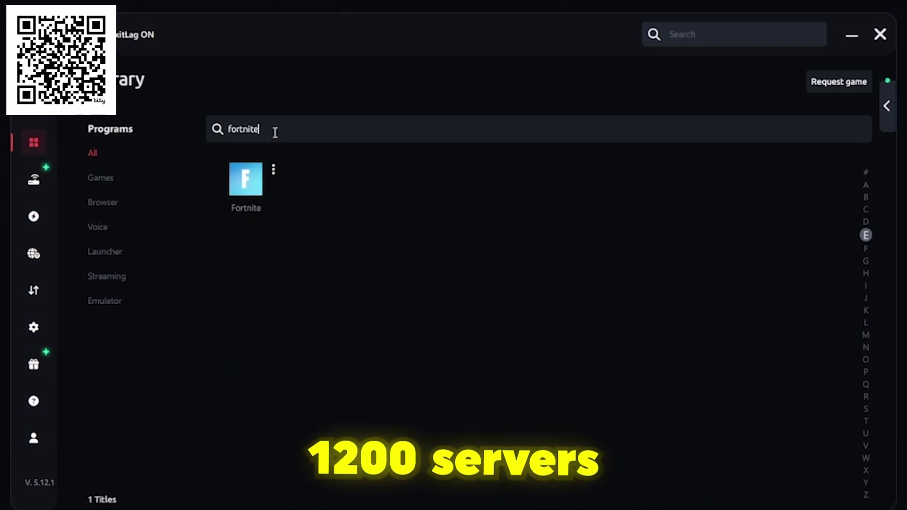
left_click(236, 189)
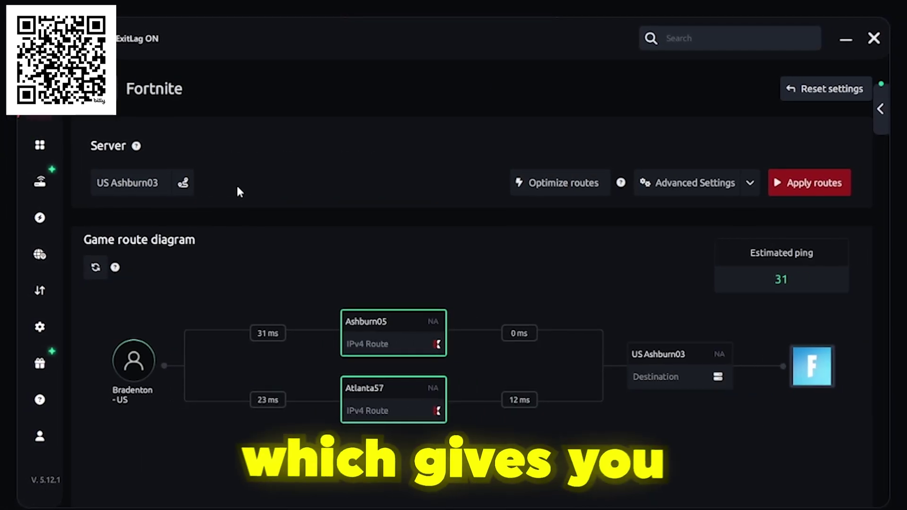
left_click(170, 195)
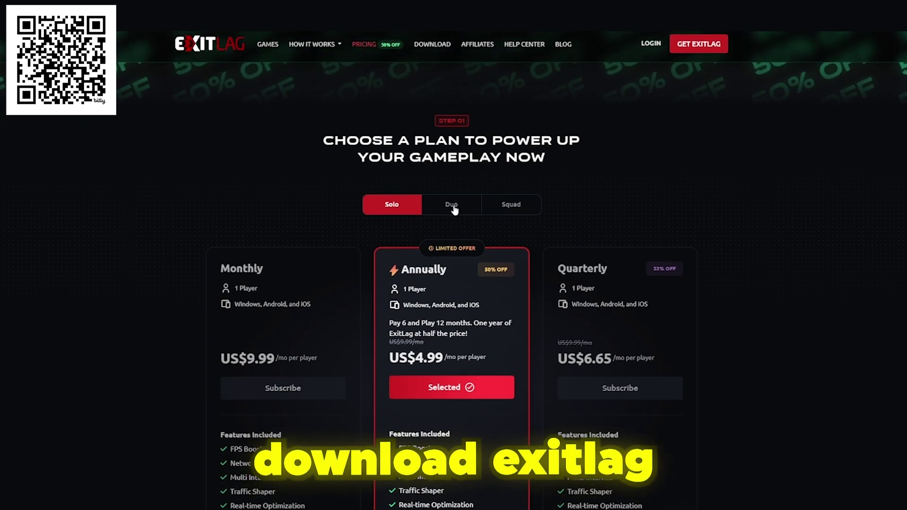
Cycle through the Duo, Squad, Solo, Duo and Squad plan prices, ending on Squad.
left_click(452, 206)
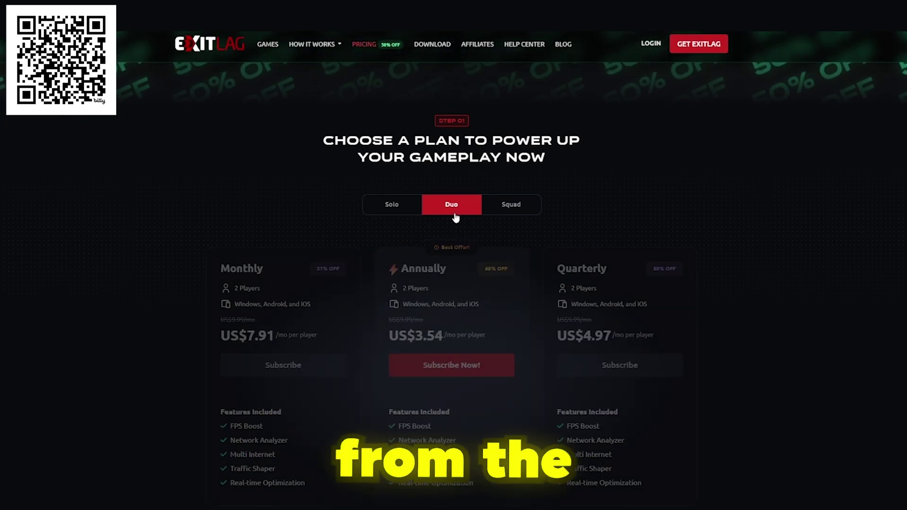
left_click(504, 208)
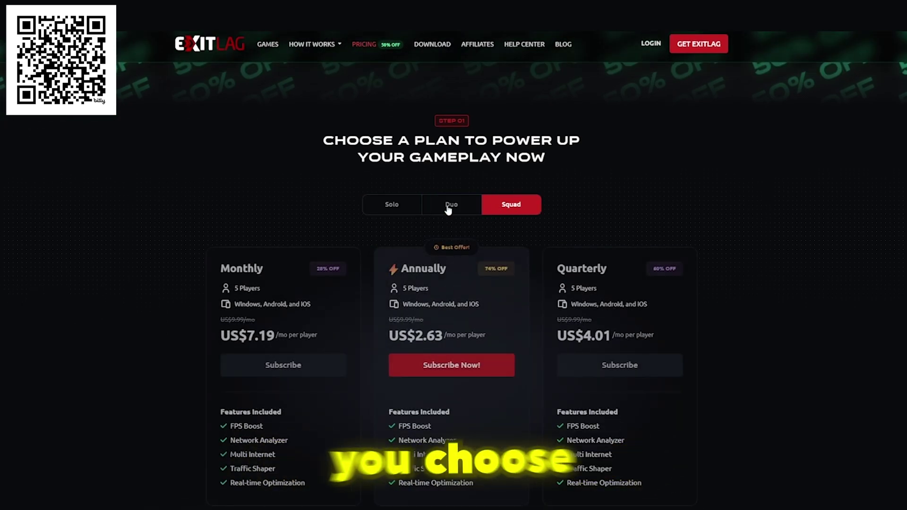
left_click(406, 209)
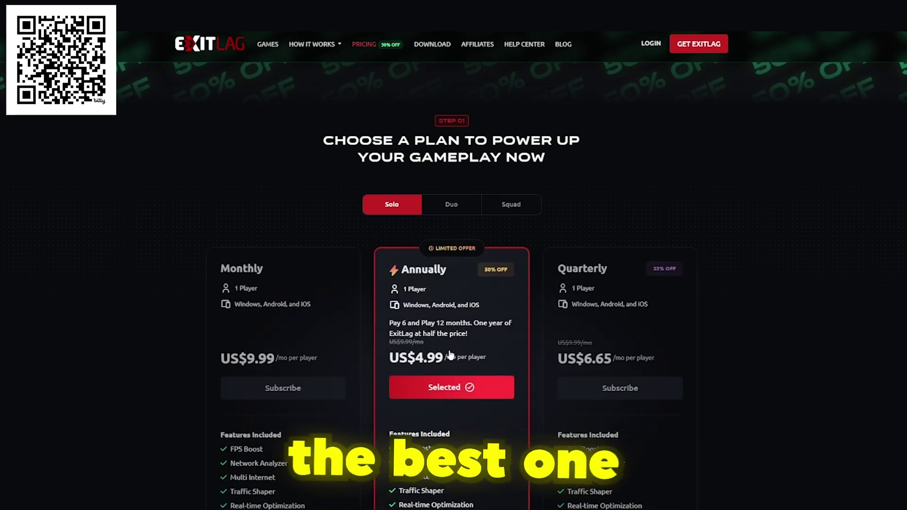
left_click(454, 208)
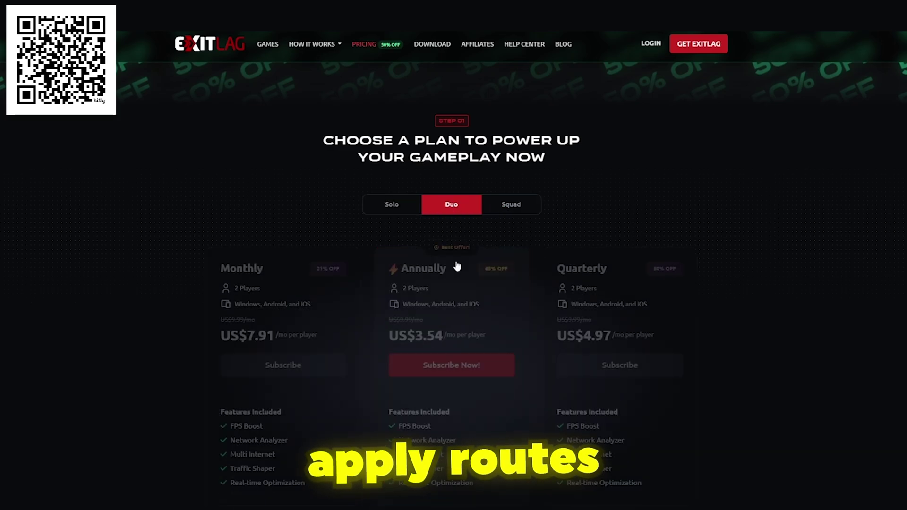
left_click(498, 206)
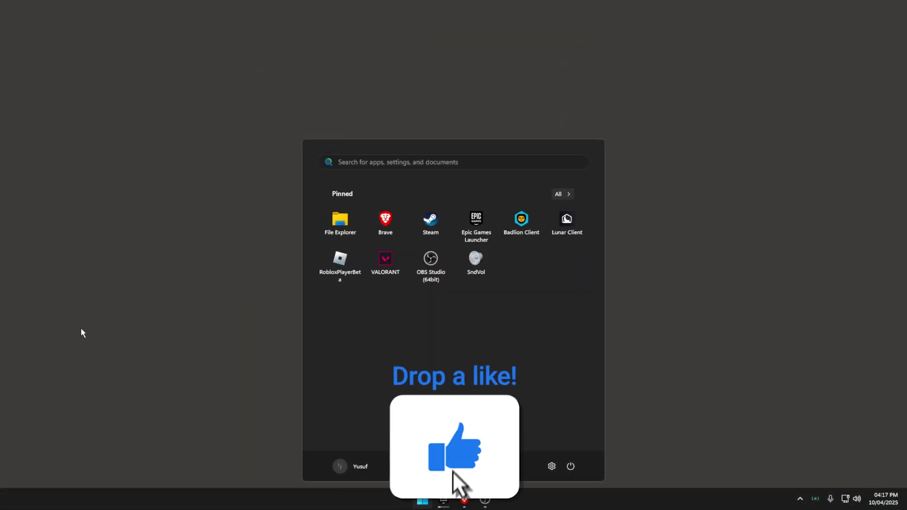
Open C:\Windows\Temp and select all its files for deletion.
key("super+r")
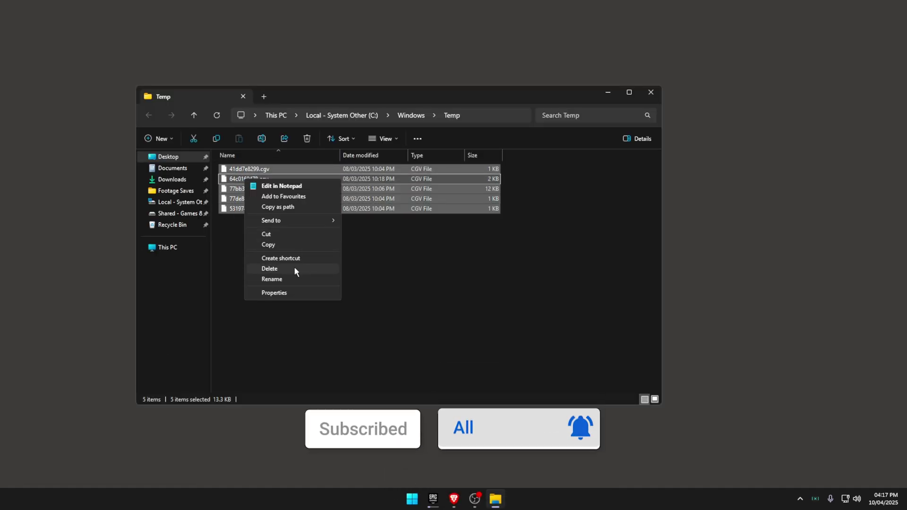
left_click(293, 268)
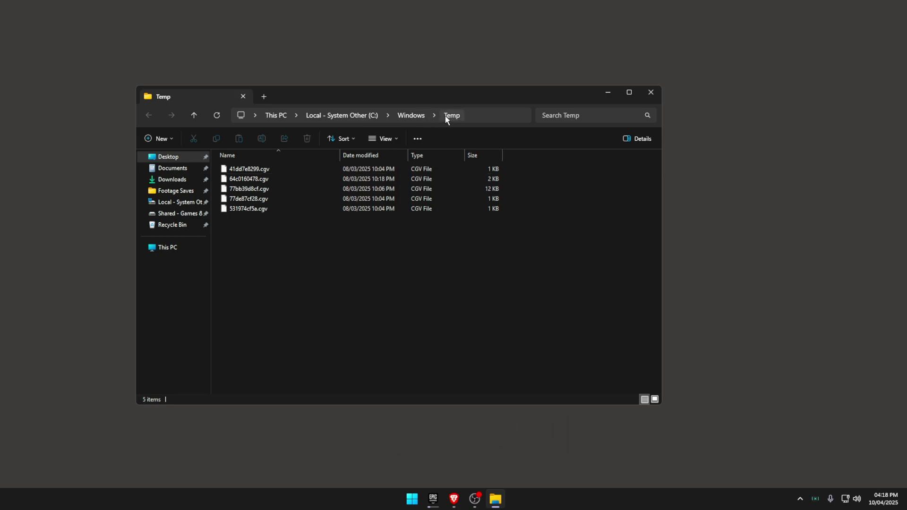
key("ctrl+a")
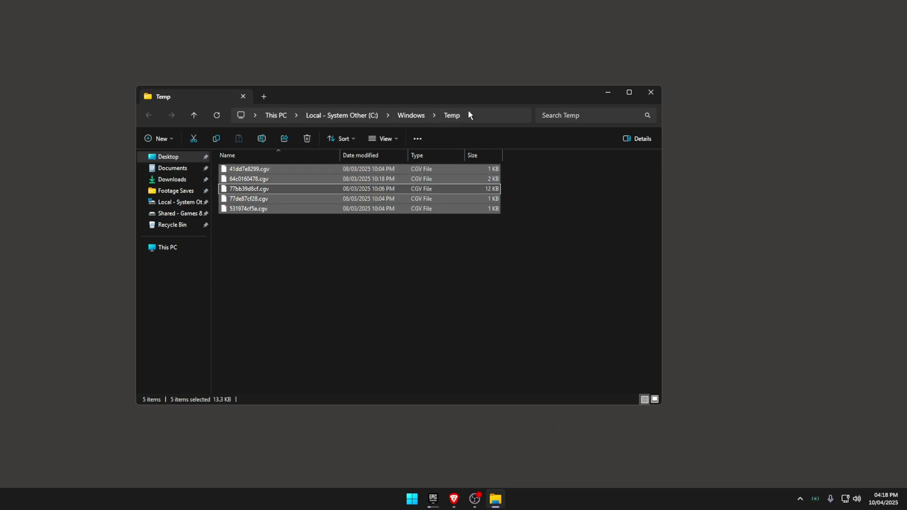
right_click(305, 199)
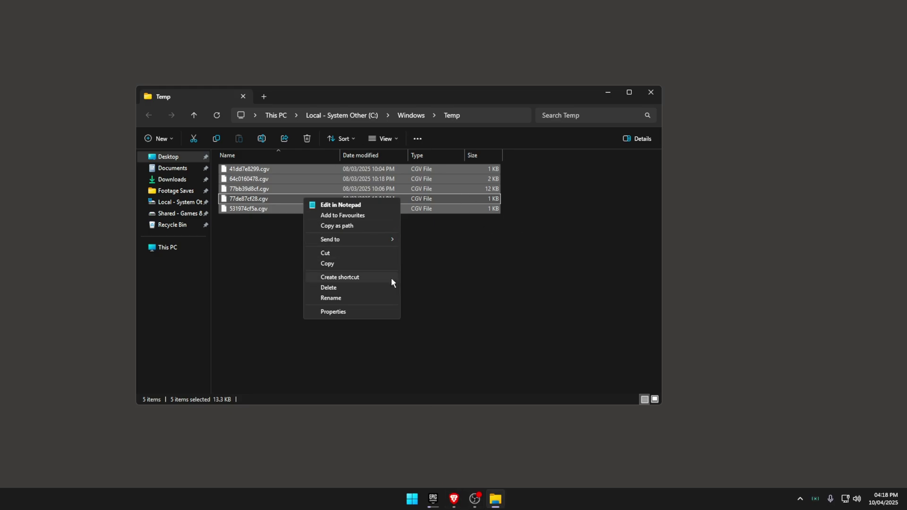
Launch Run from search and begin entering %temp%.
key("super")
type("run")
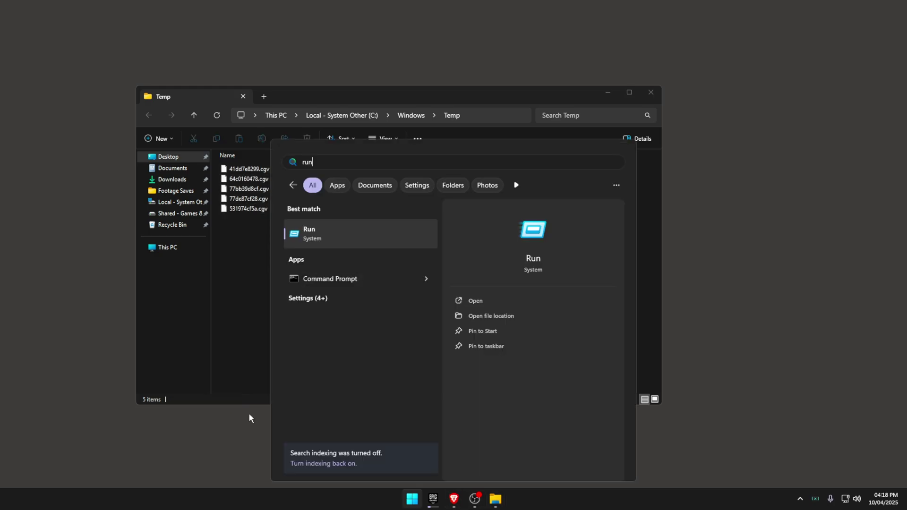
key("Return")
type("%temp%")
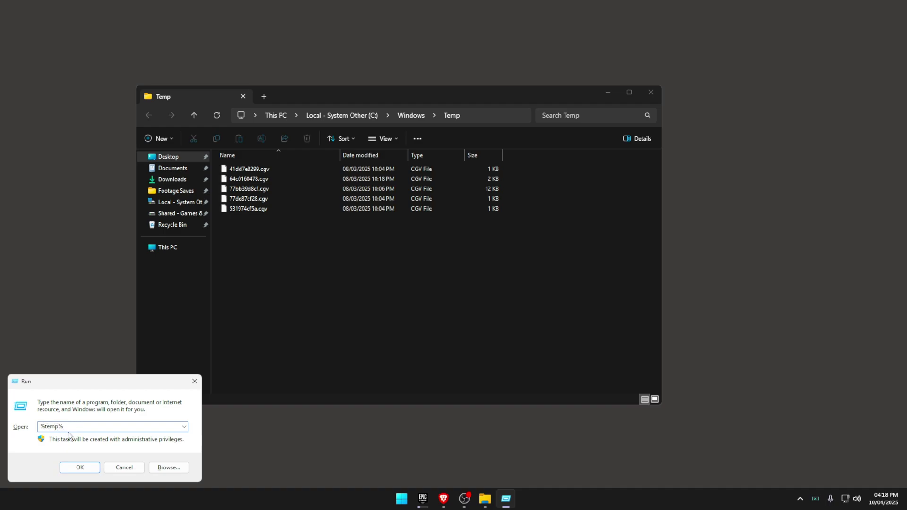
Open the user's temp folder and select all 96 items for deletion.
left_click(80, 468)
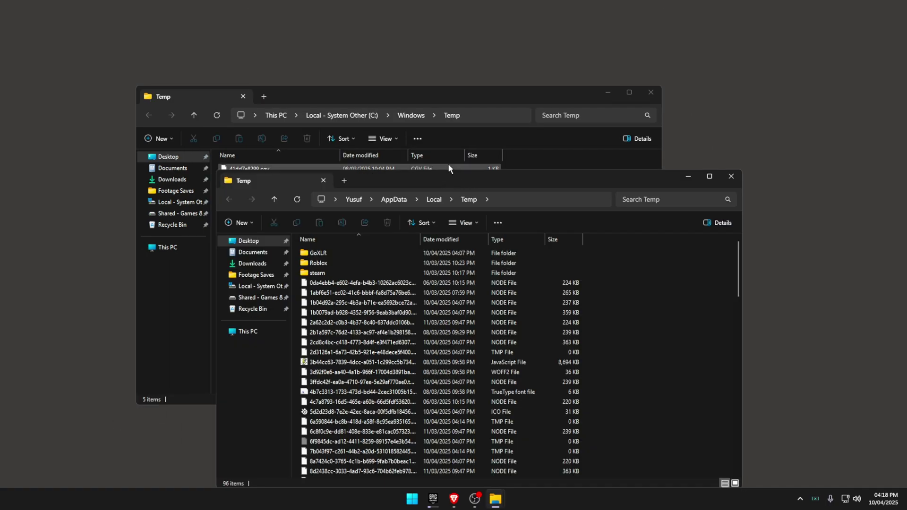
left_click_drag(487, 185, 413, 79)
scroll(465, 360, "down", 1)
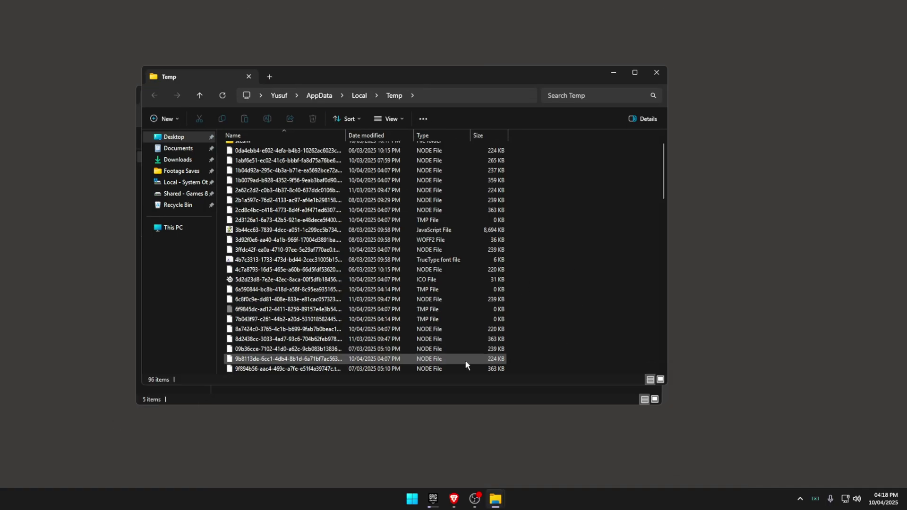
scroll(501, 349, "down", 1)
left_click_drag(546, 345, 561, 247)
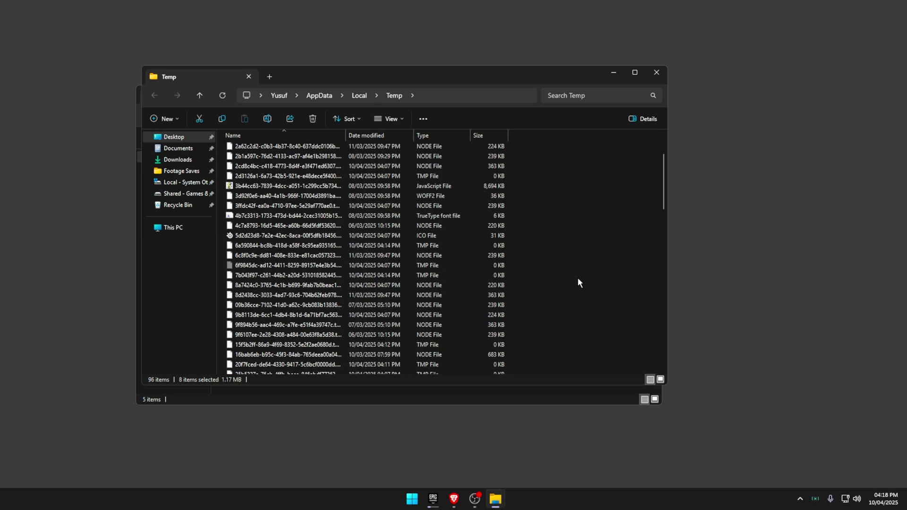
key("ctrl+a")
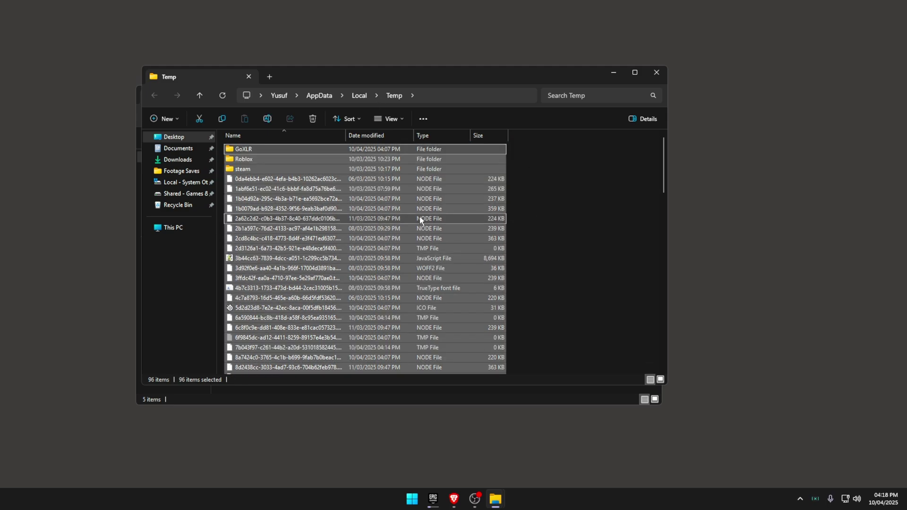
right_click(420, 216)
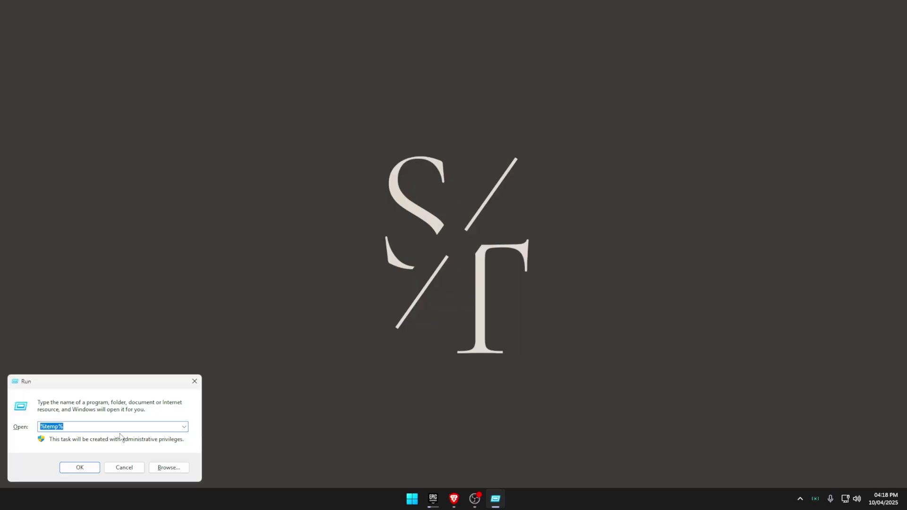
Open the Prefetch folder and select all 184 files for deletion.
type("ch")
key("Return")
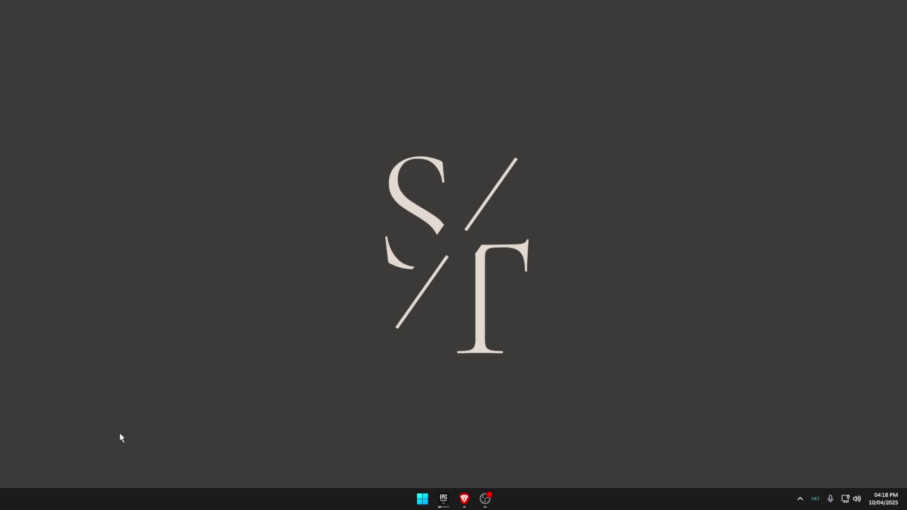
key("ctrl+a")
scroll(378, 288, "down", 10)
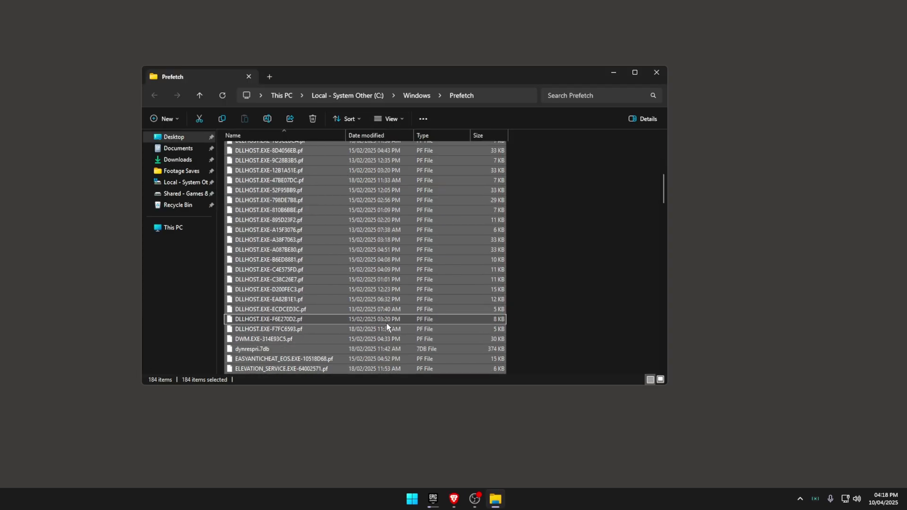
scroll(336, 311, "down", 5)
scroll(279, 287, "up", 11)
right_click(273, 279)
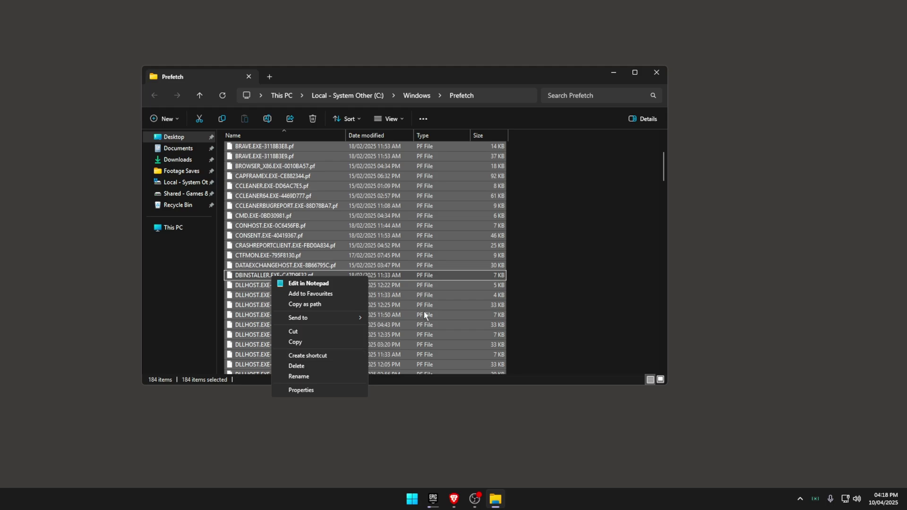
Open the Recycle Bin and select all 41 items for deletion.
left_click(177, 205)
key("super")
type("r")
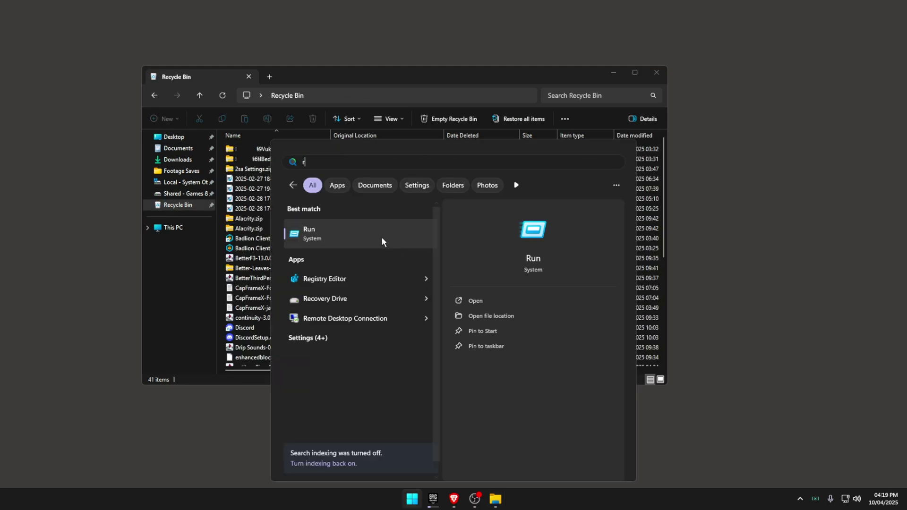
type("ecy")
right_click(717, 191)
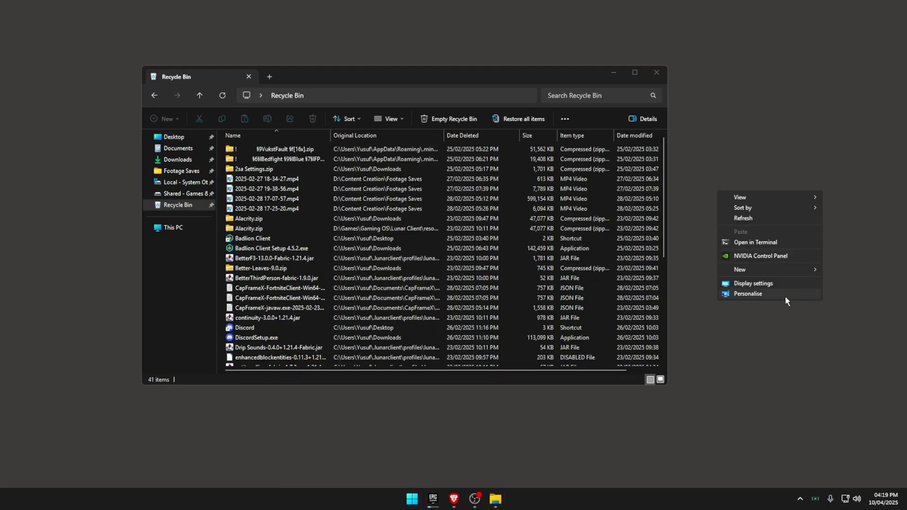
left_click(751, 116)
left_click(333, 288)
key("ctrl+a")
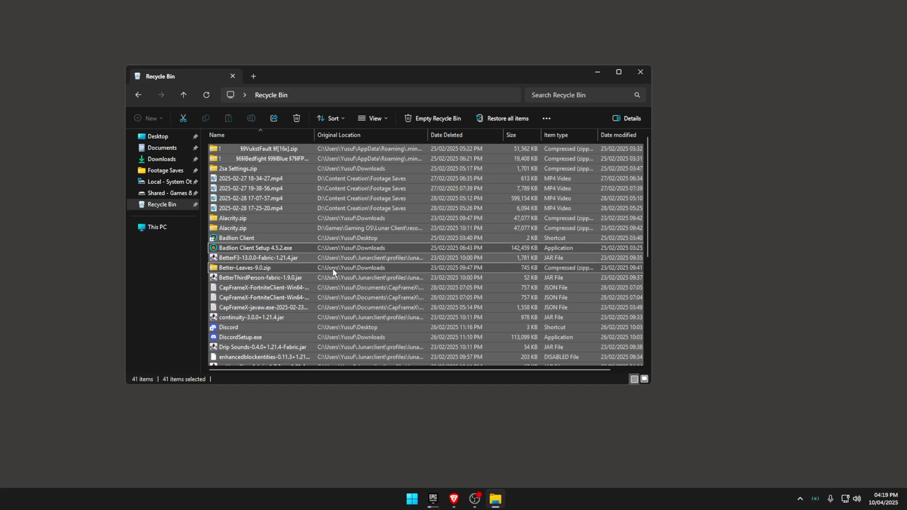
right_click(295, 177)
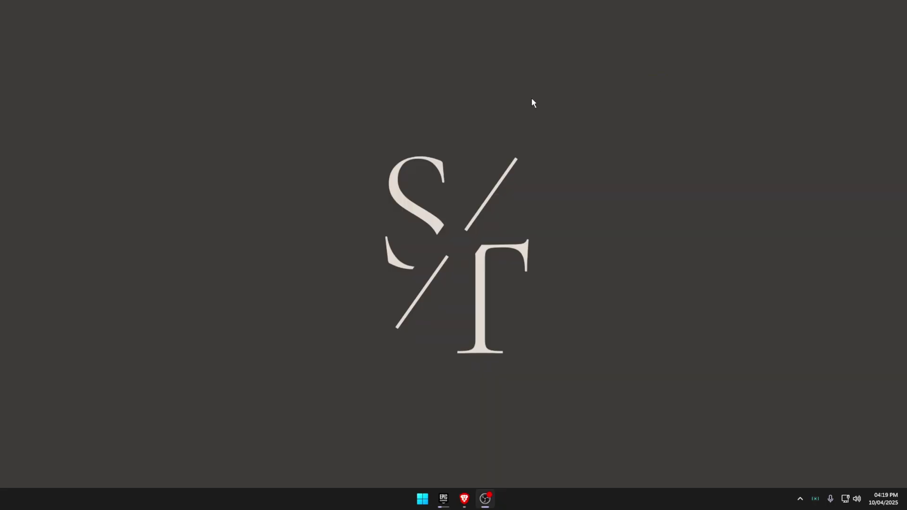
Open This PC, enter the C: drive, and select the Windows folder.
left_click(359, 219)
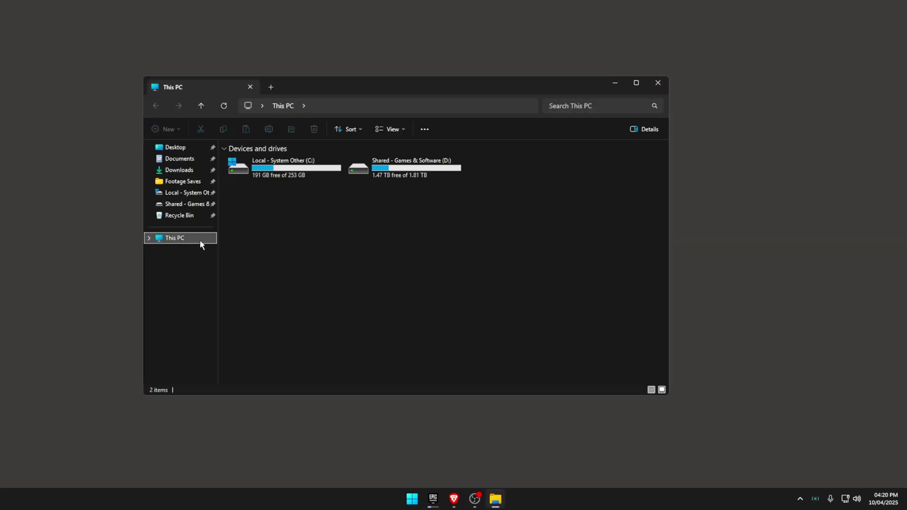
double_click(317, 170)
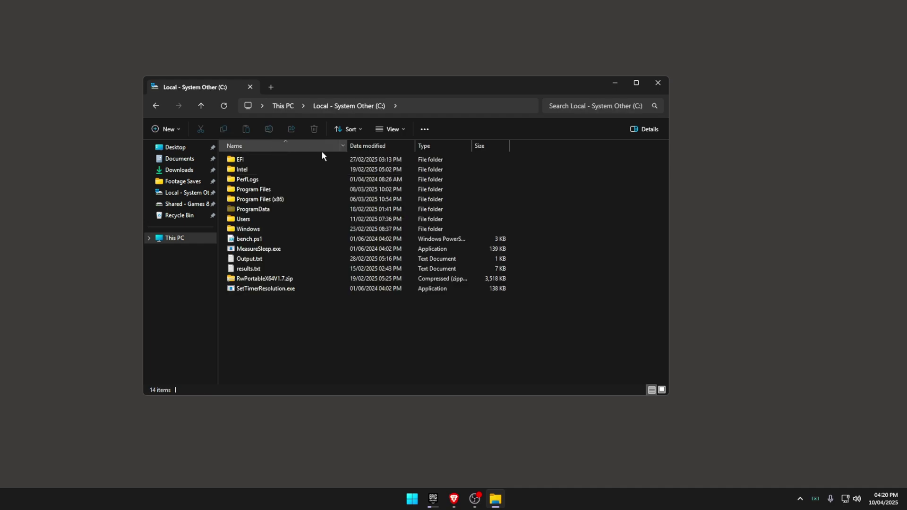
left_click(298, 229)
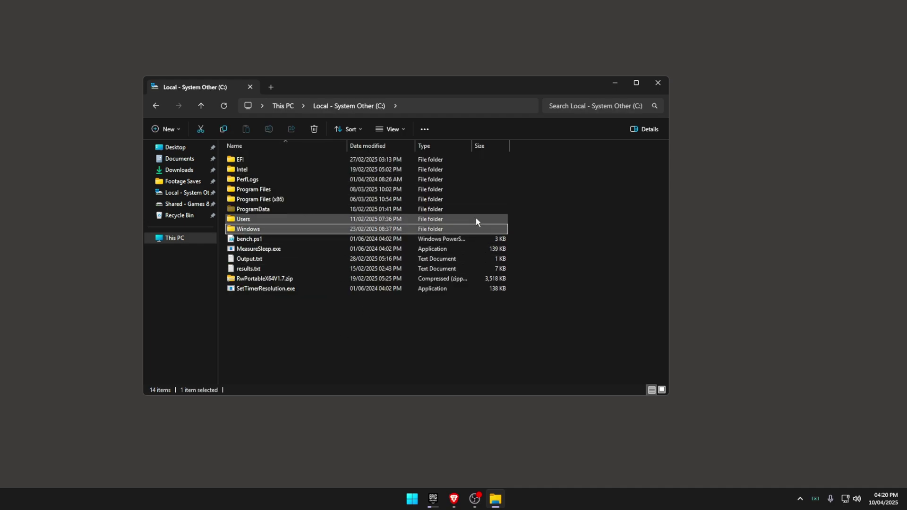
mouse_move(250, 229)
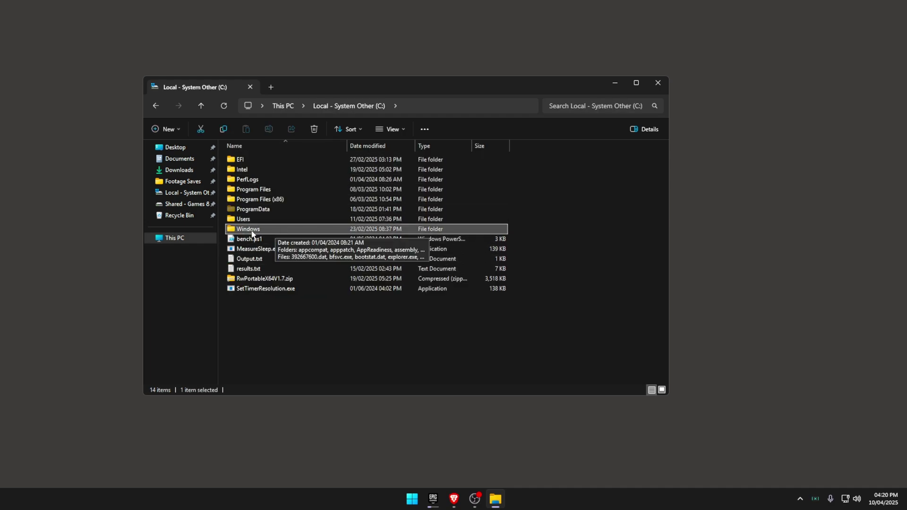
left_click(302, 229)
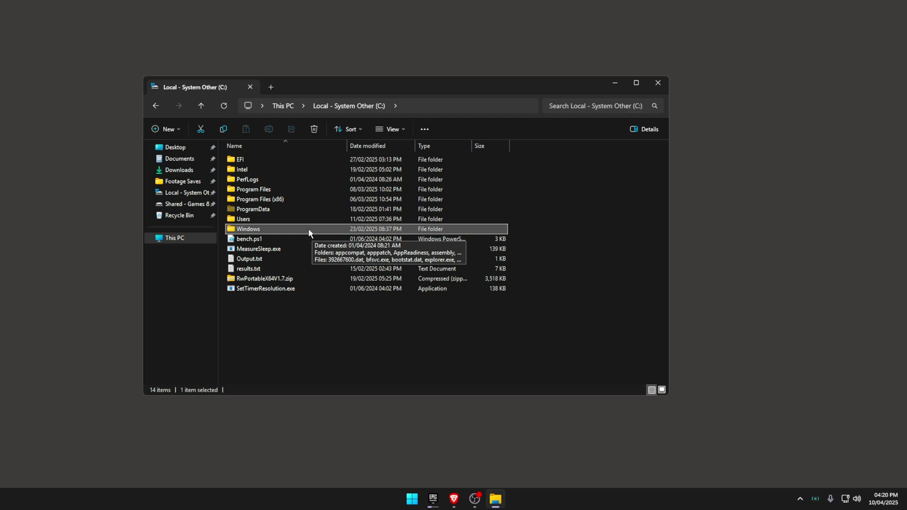
Open Optimise Drives from the C: drive's Properties Tools tab.
key("alt+Up")
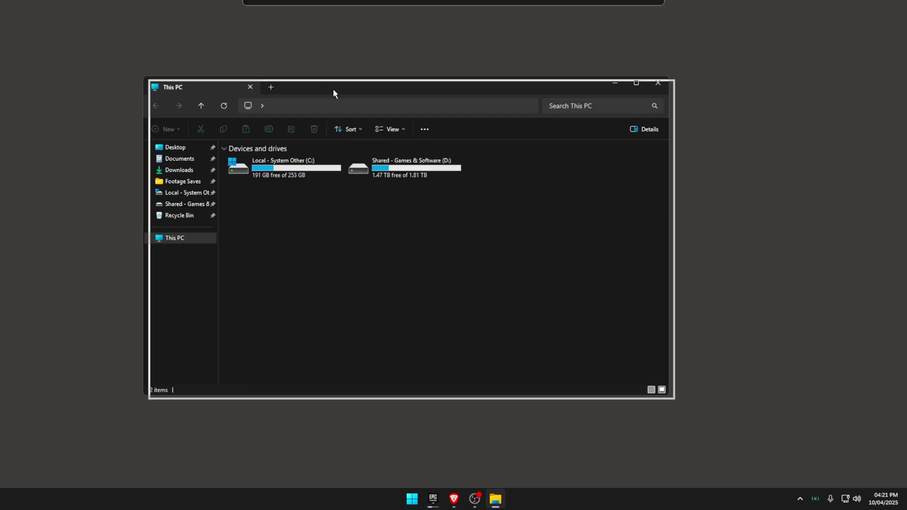
right_click(277, 175)
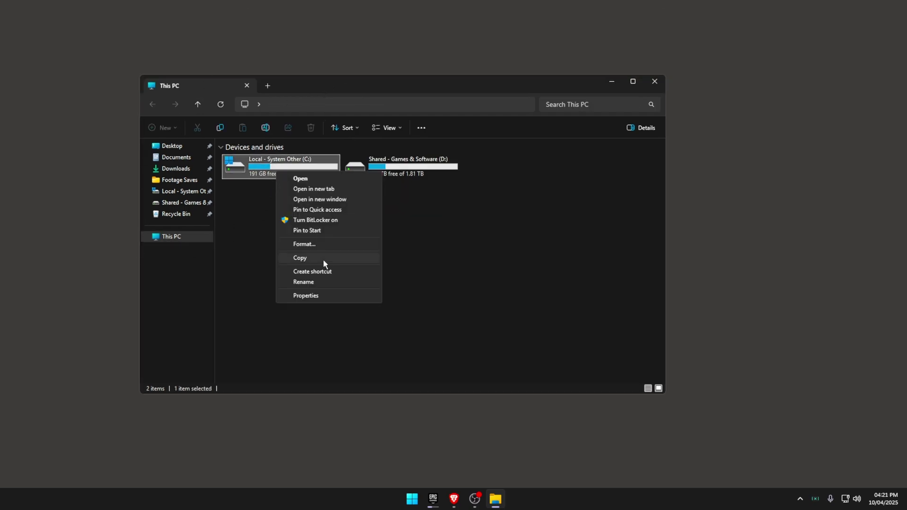
left_click(318, 296)
left_click(315, 194)
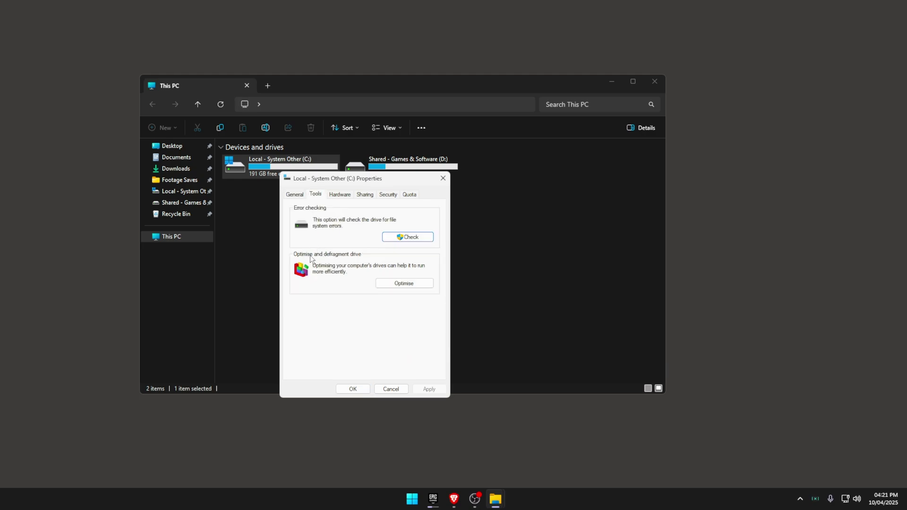
left_click(400, 284)
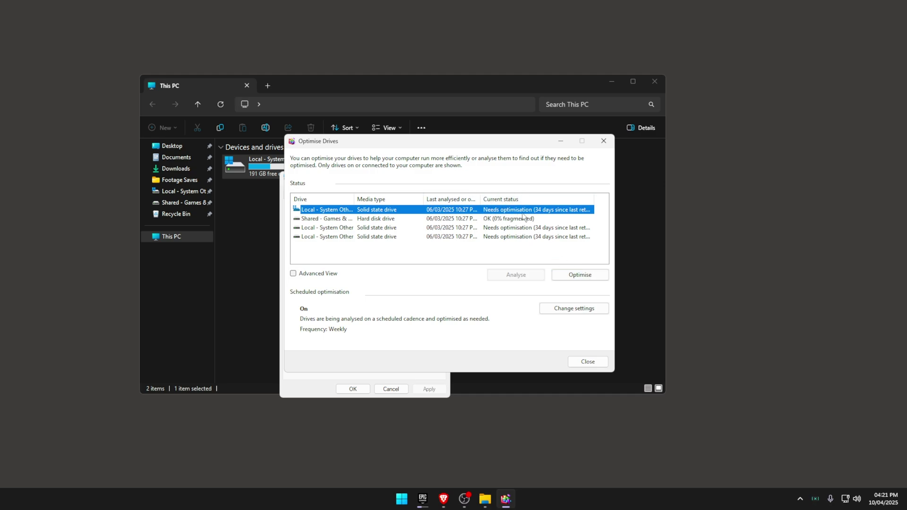
Select the C: drive in Optimise Drives and open its schedule settings.
left_click(526, 227)
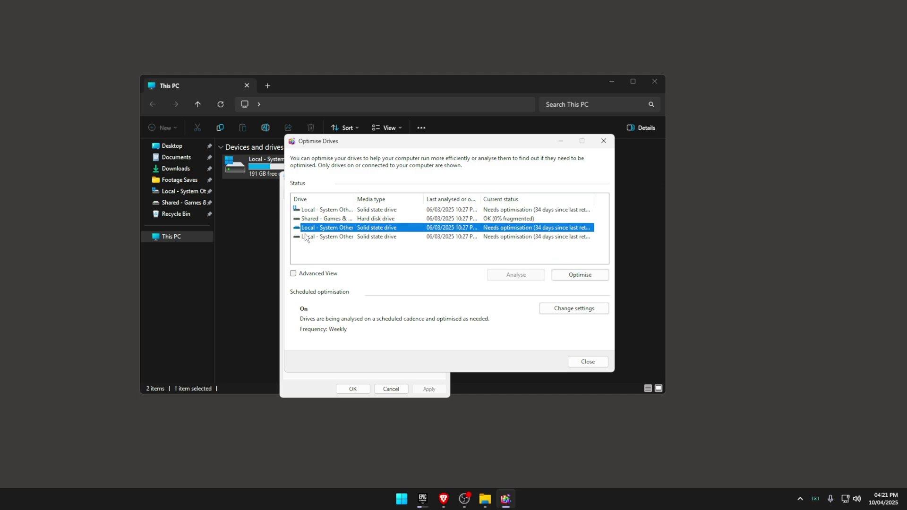
left_click(528, 228)
left_click(514, 210)
left_click(522, 228)
left_click(514, 209)
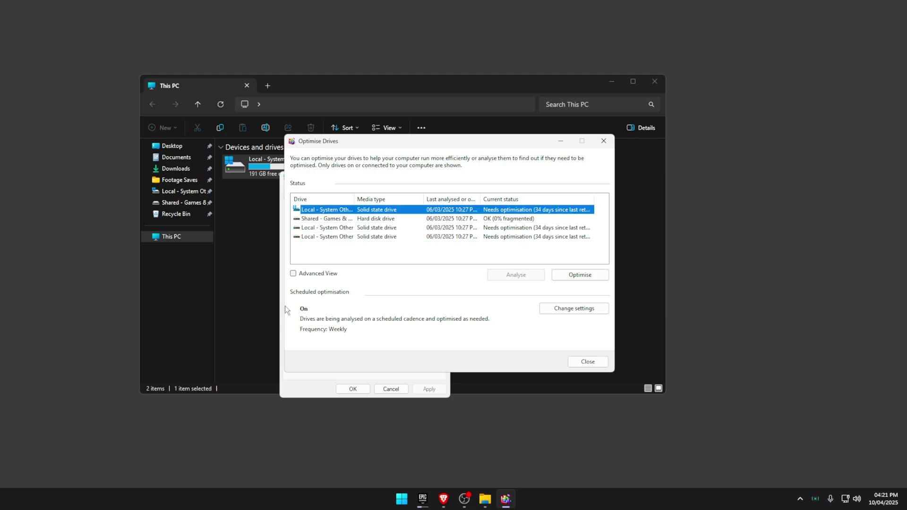
left_click(558, 312)
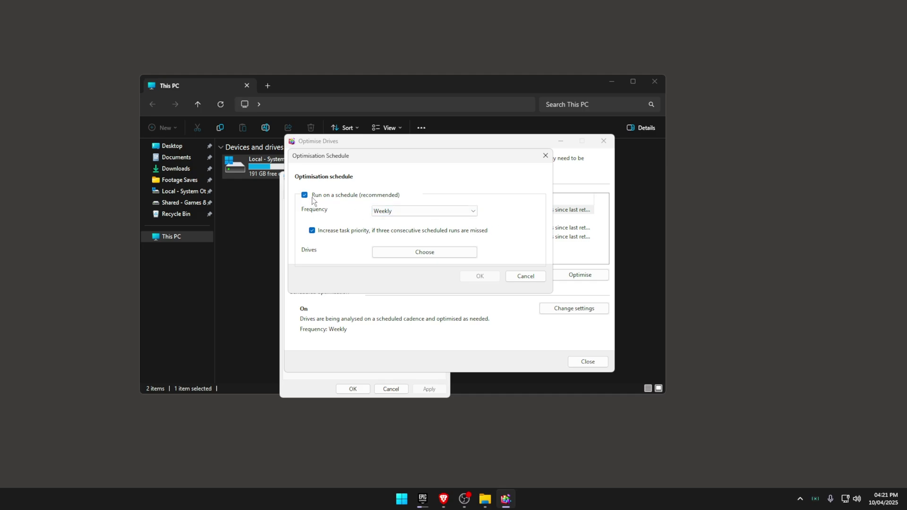
Keep the frequency at Weekly, view the covered drives, and close without changes.
left_click(412, 212)
left_click(353, 232)
left_click(420, 252)
left_click_drag(352, 177, 476, 160)
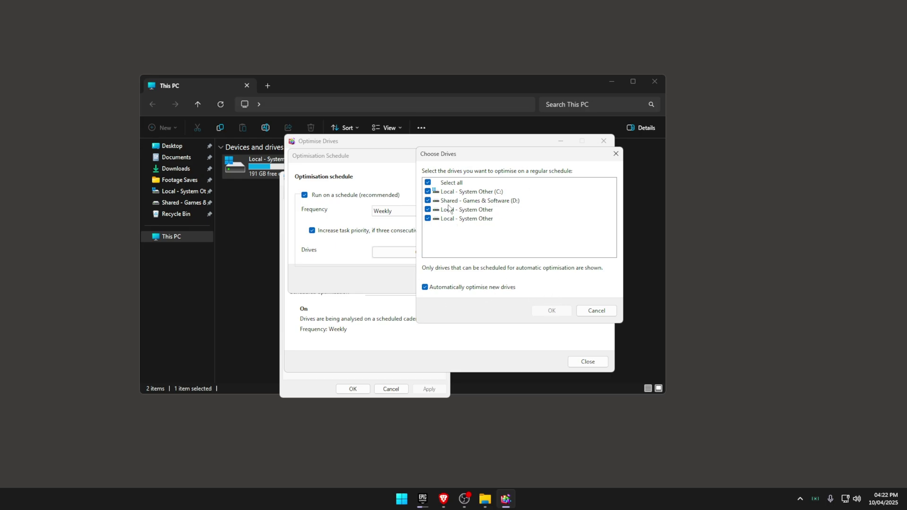
key("Escape")
key("Escape")
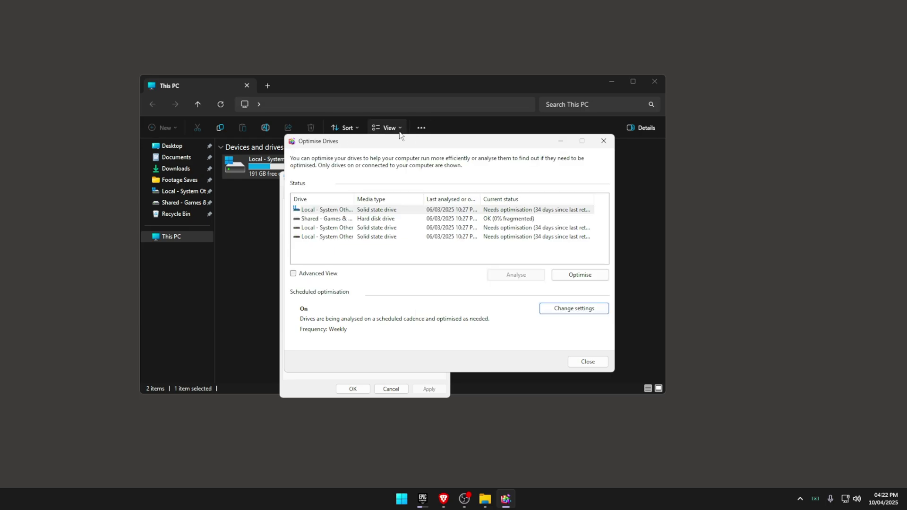
Close Optimise Drives and Properties, then open the Windows folder on C:.
left_click(586, 362)
key("Escape")
double_click(287, 172)
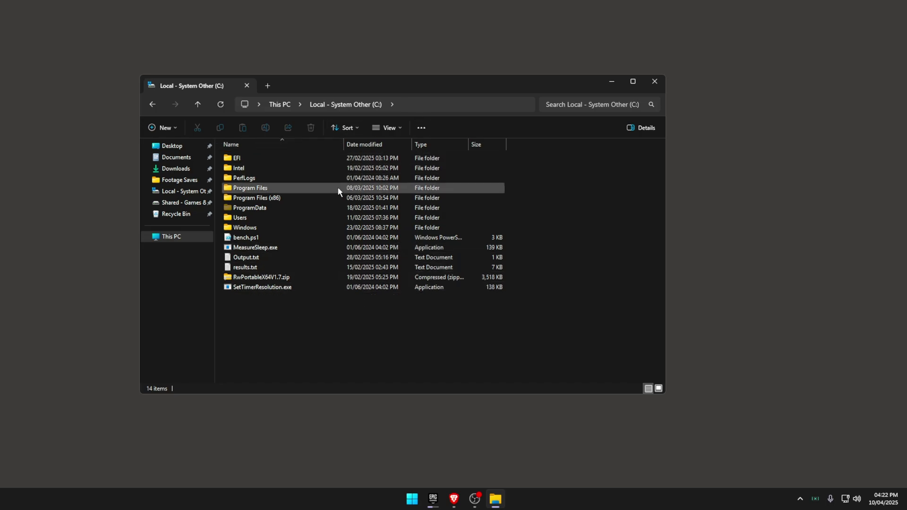
left_click(251, 228)
double_click(248, 231)
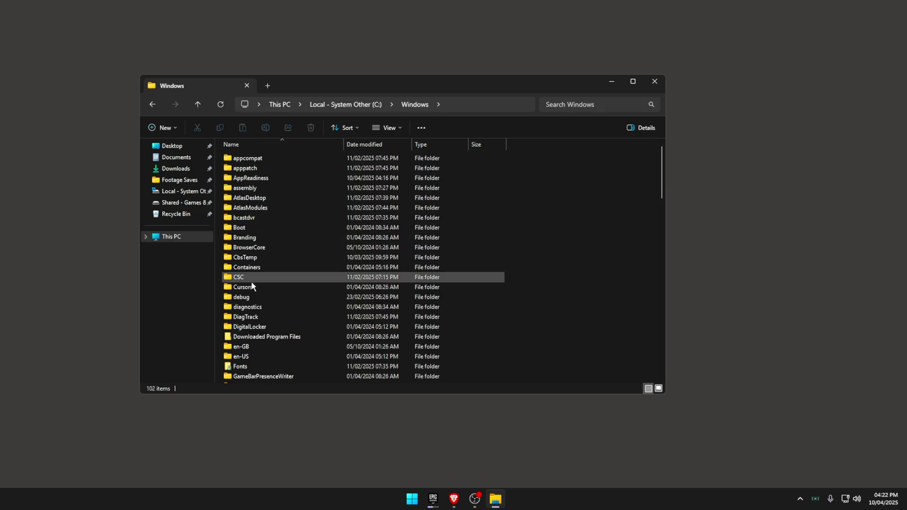
Open SoftwareDistribution and select all five of its items for deletion.
scroll(301, 302, "down", 3)
scroll(378, 277, "down", 3)
scroll(270, 288, "down", 2)
scroll(270, 287, "up", 4)
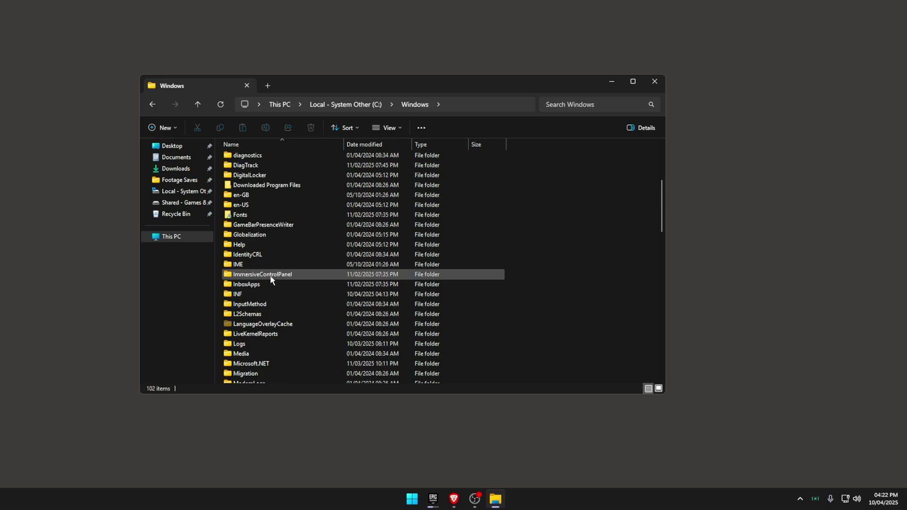
scroll(555, 239, "down", 3)
scroll(562, 239, "up", 5)
scroll(562, 232, "down", 10)
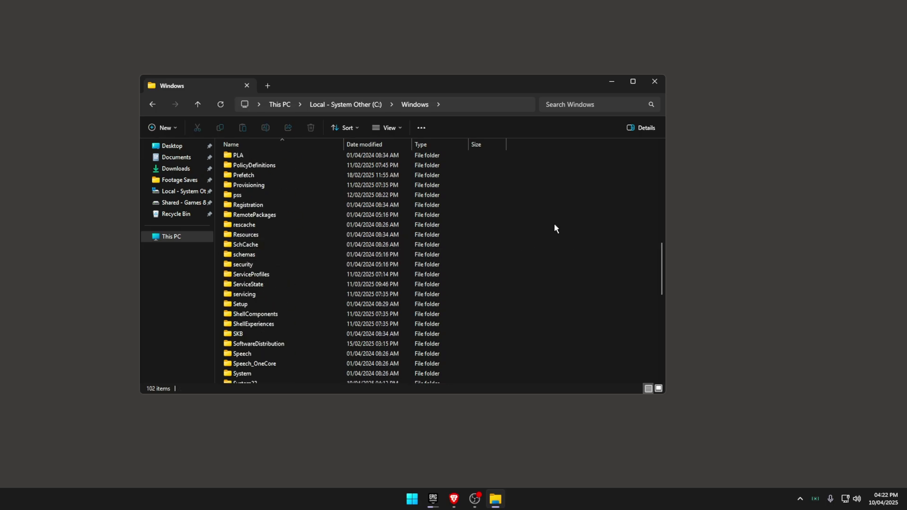
left_click(279, 326)
scroll(282, 342, "down", 1)
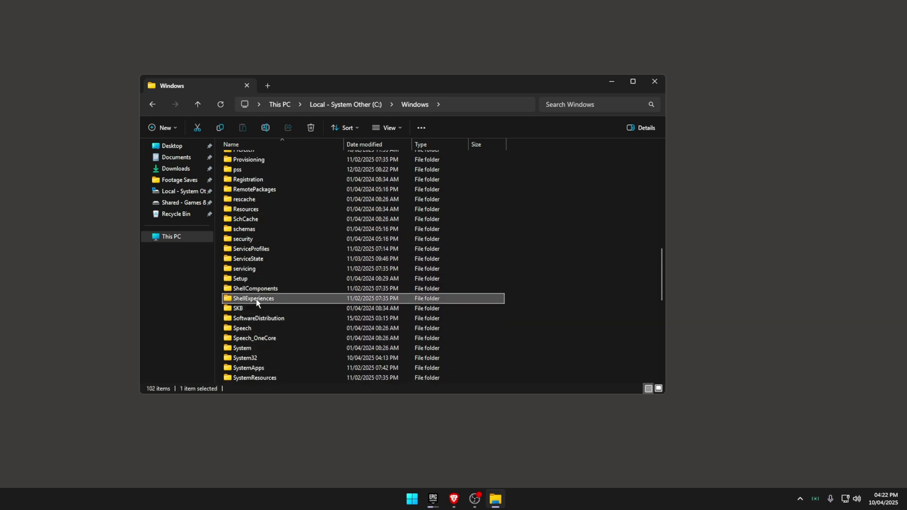
left_click(238, 319)
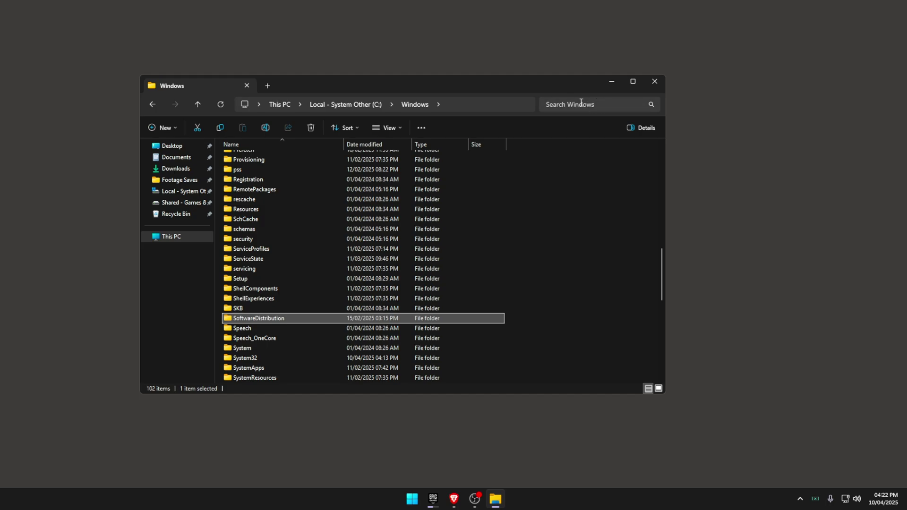
double_click(268, 315)
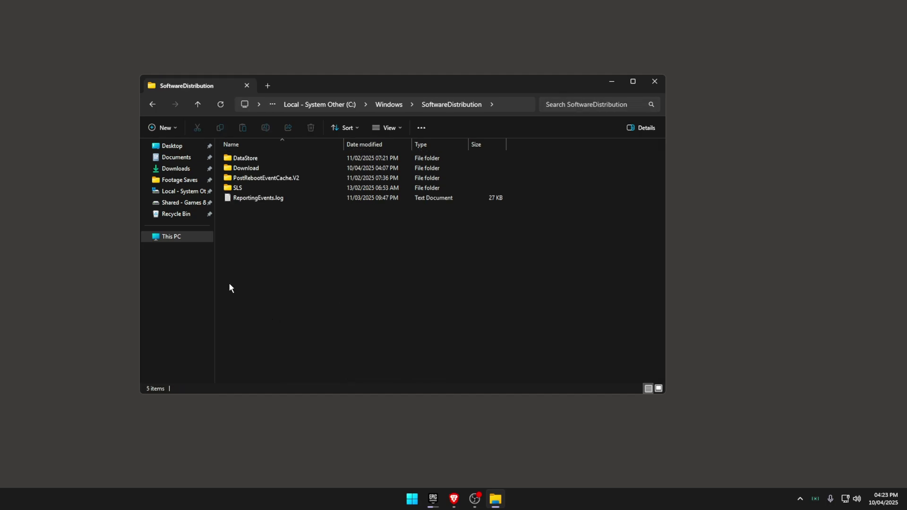
left_click_drag(230, 288, 279, 168)
right_click(281, 178)
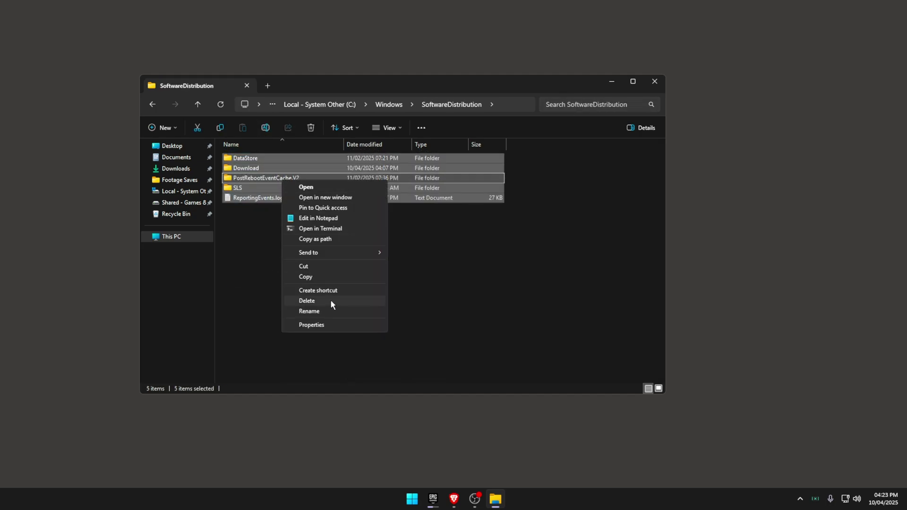
Open the roaming app data folder by running %appdata%.
key("super")
type("run")
key("Return")
type("%")
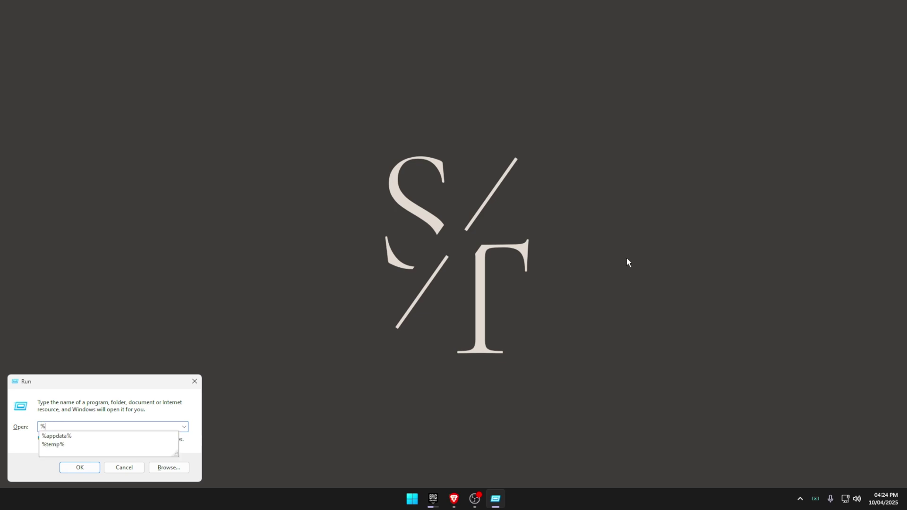
type("appdata%")
key("Return")
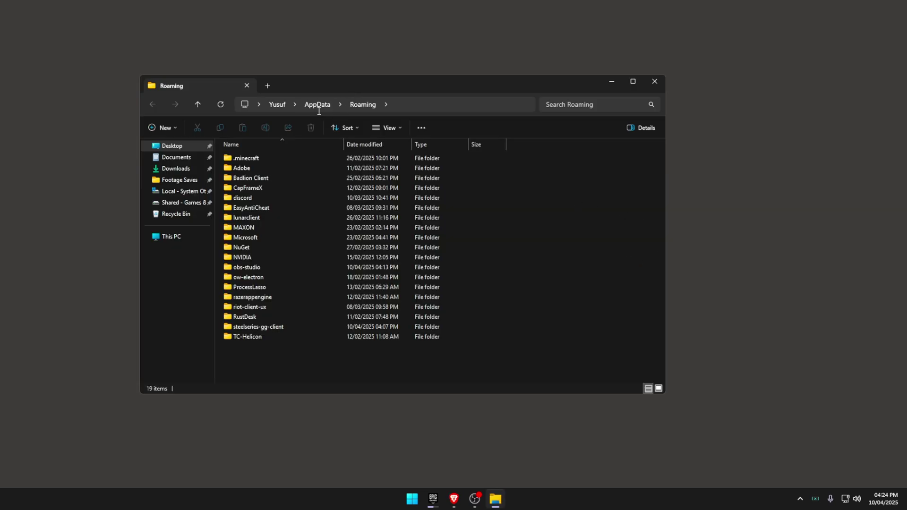
Browse to AppData\Local\NVIDIA\GLCache and inspect its hashed cache folder.
left_click(315, 107)
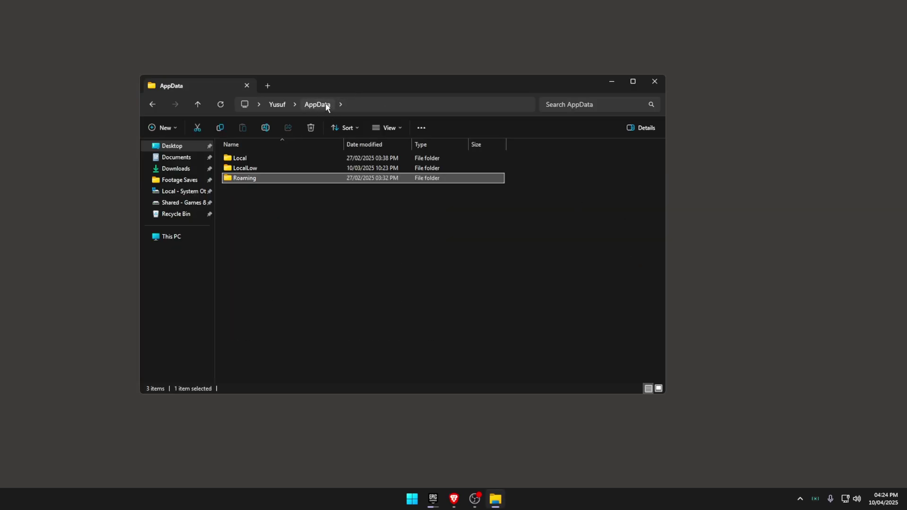
double_click(242, 159)
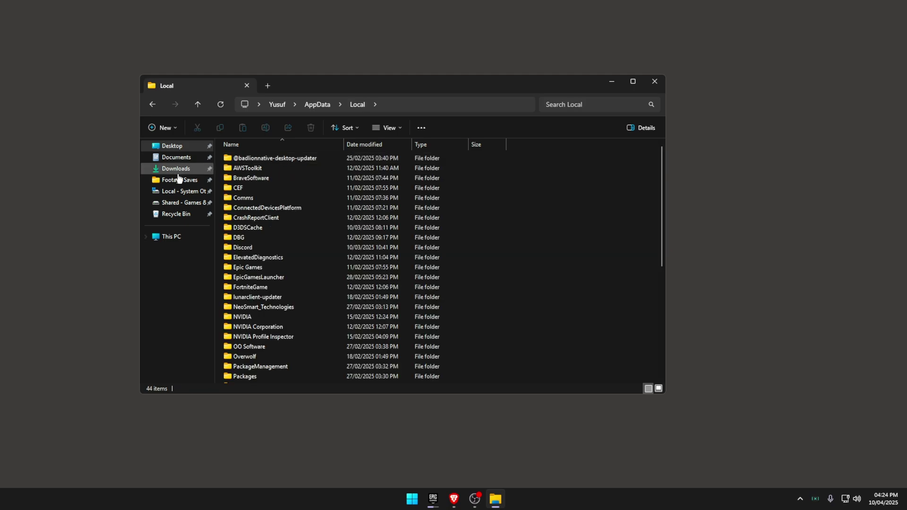
scroll(245, 279, "down", 2)
double_click(245, 259)
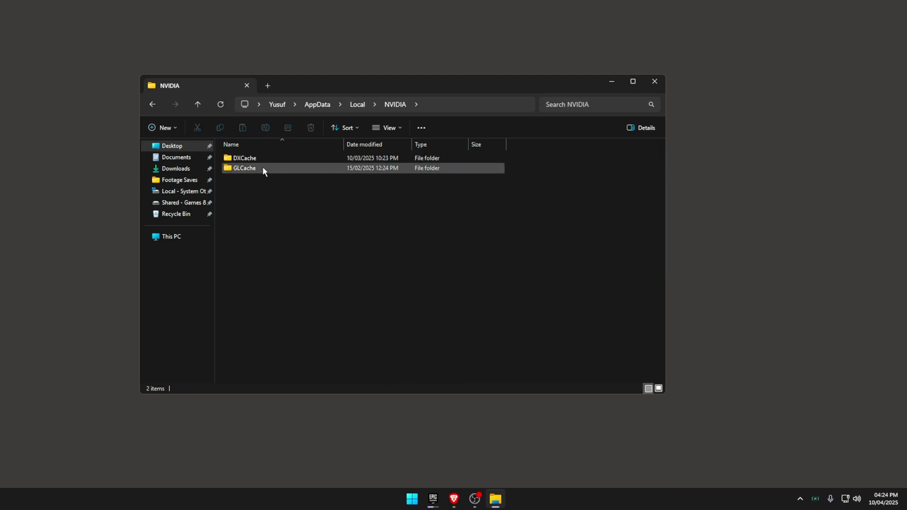
double_click(260, 168)
right_click(247, 156)
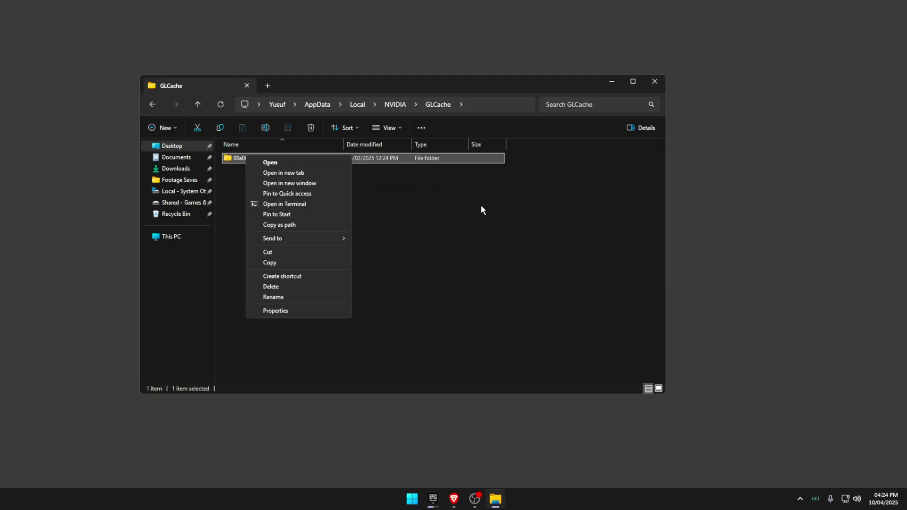
left_click(344, 69)
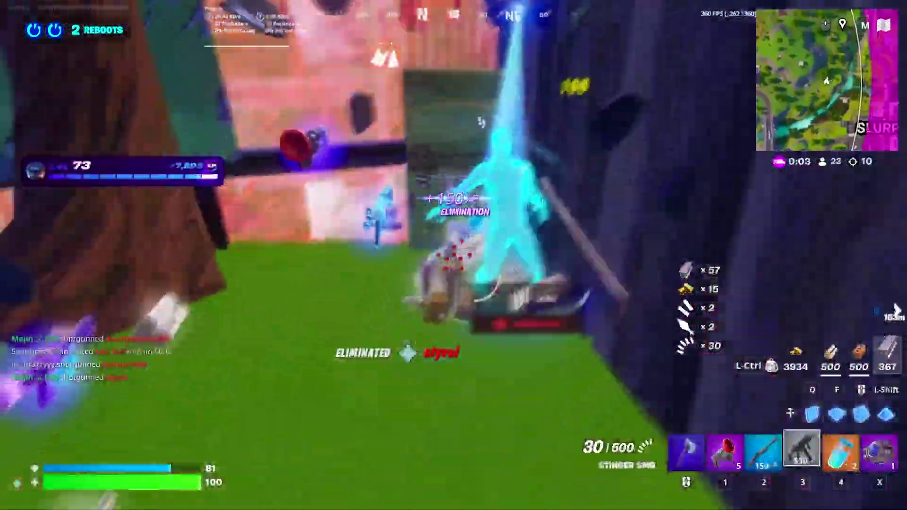
Pick up grapplers, then build metal cover while swapping between pump shotgun and SMG.
key("e")
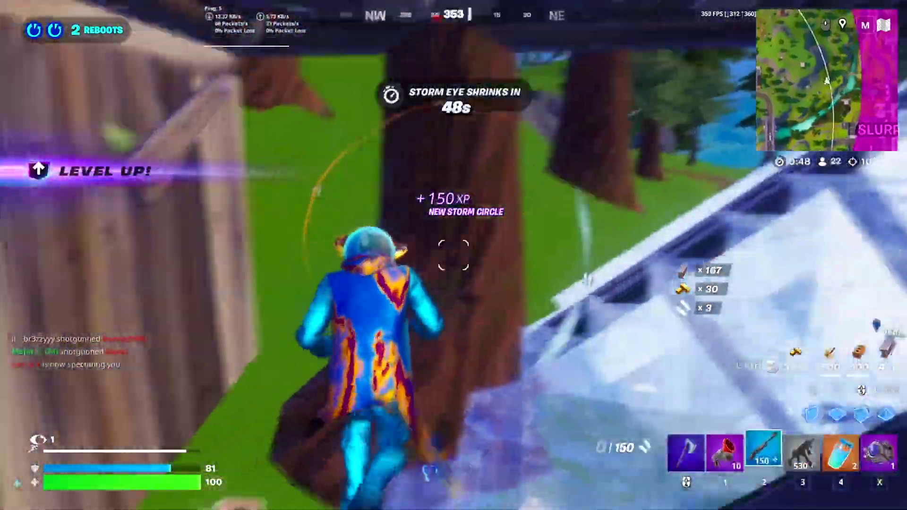
key("2")
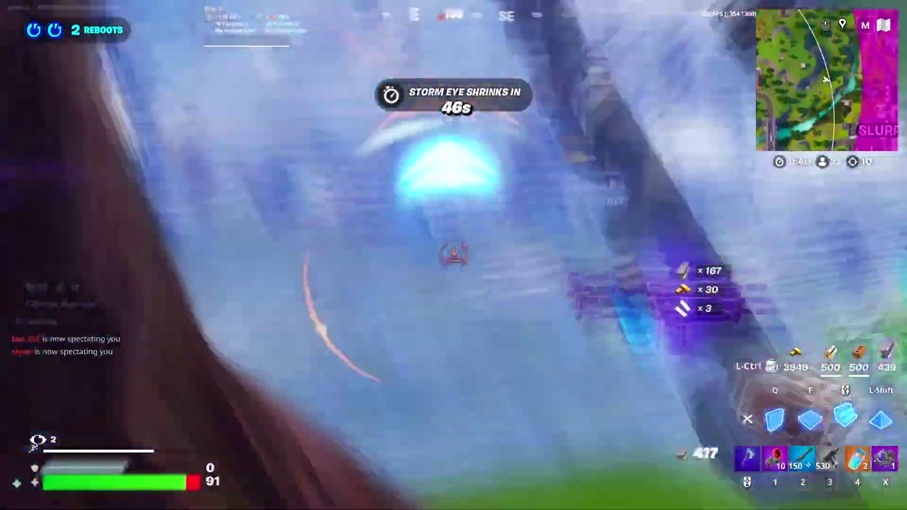
key("F1")
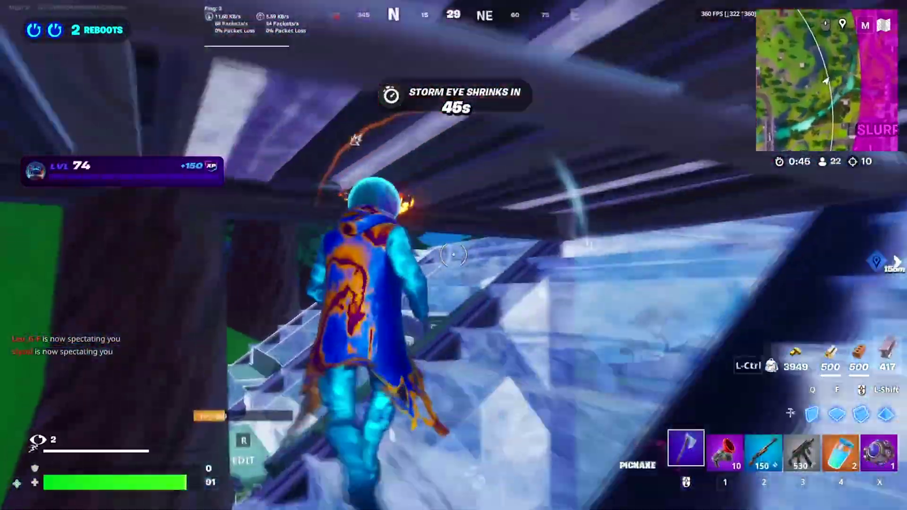
key("q")
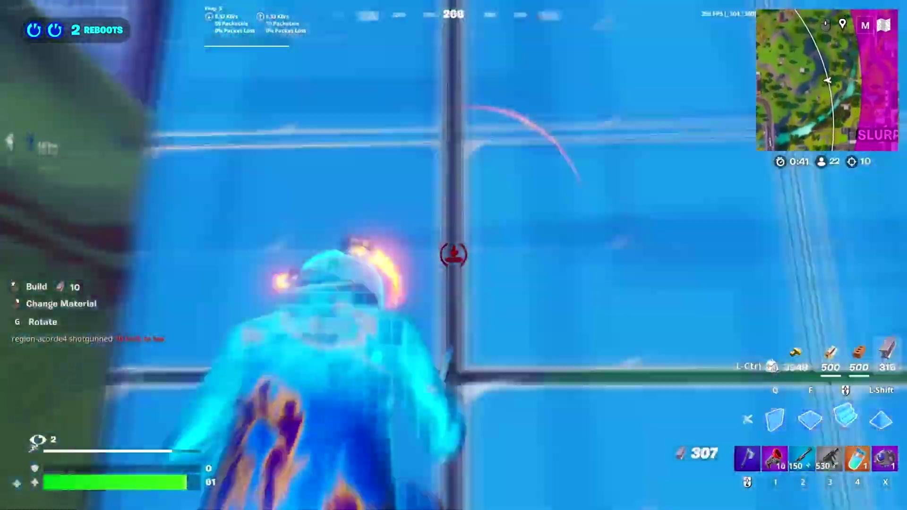
left_click(453, 255)
key("3")
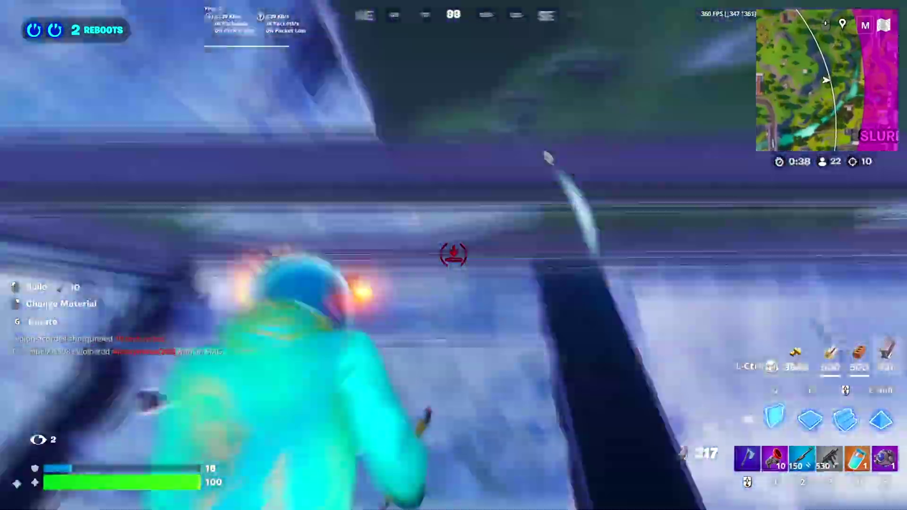
left_click(453, 255)
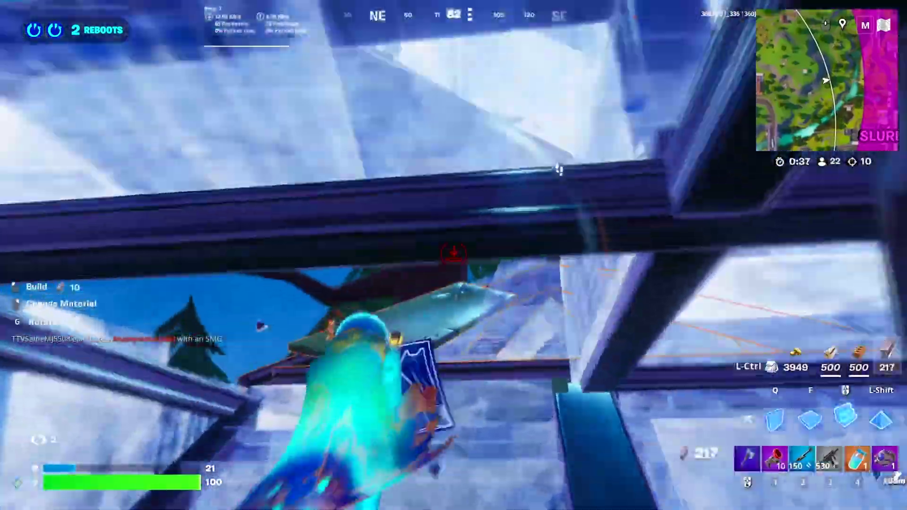
key("F1")
key("q")
left_click(454, 255)
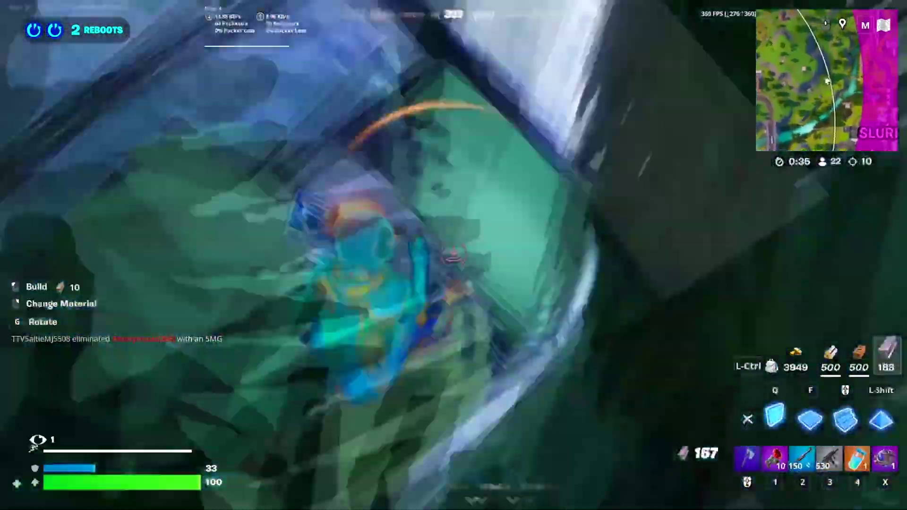
key("3")
key("2")
key("r")
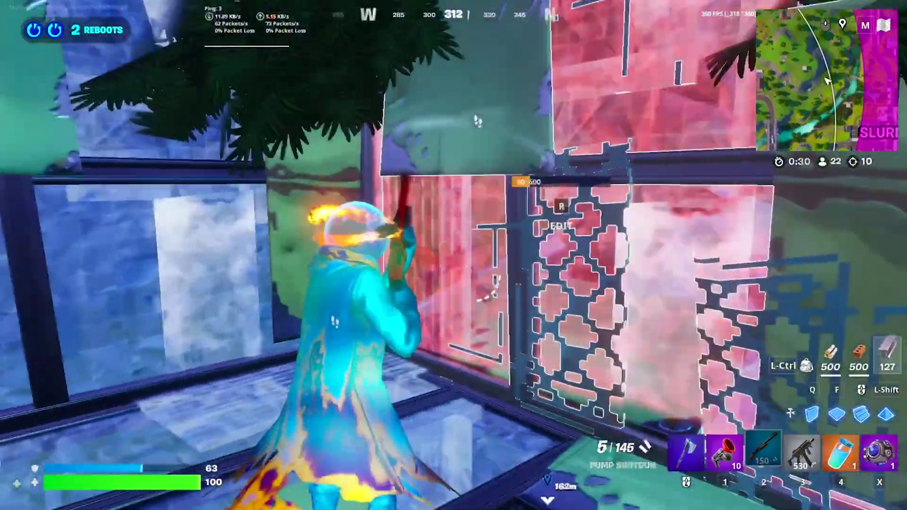
Keep placing metal walls between shotgun shots and reloads.
key("q")
left_click(453, 255)
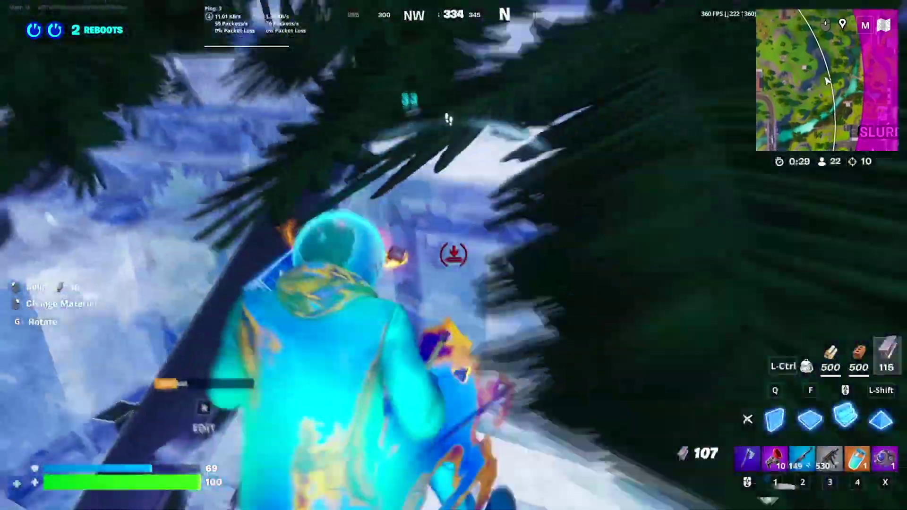
key("2")
left_click(453, 256)
key("r")
key("q")
left_click(453, 255)
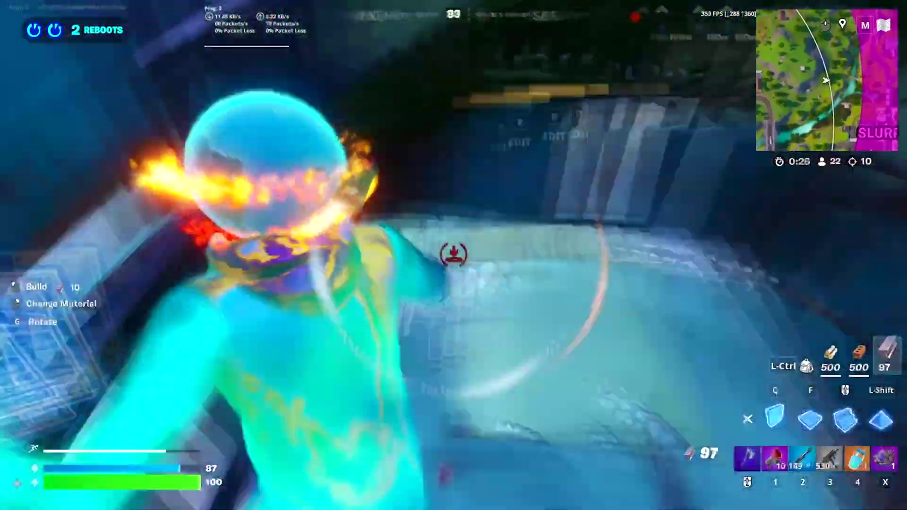
left_click(453, 255)
left_click(454, 255)
key("2")
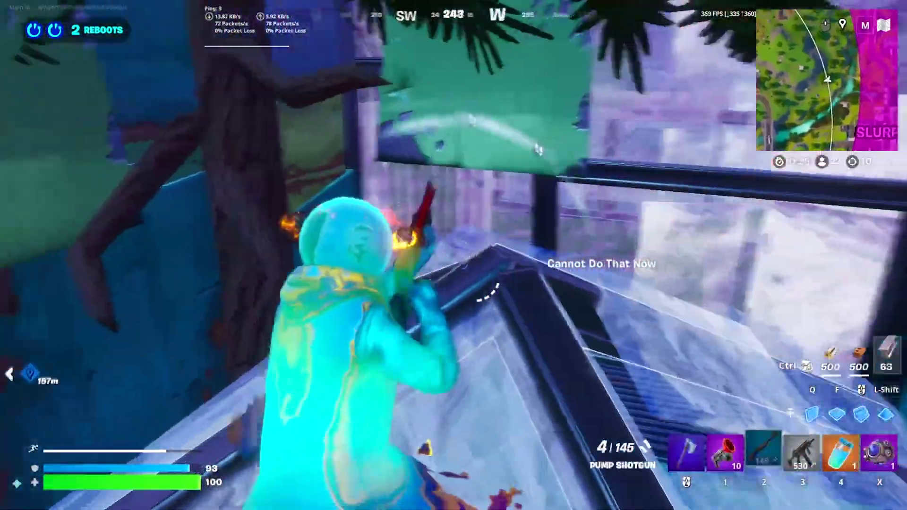
key("r")
key("q")
left_click(453, 255)
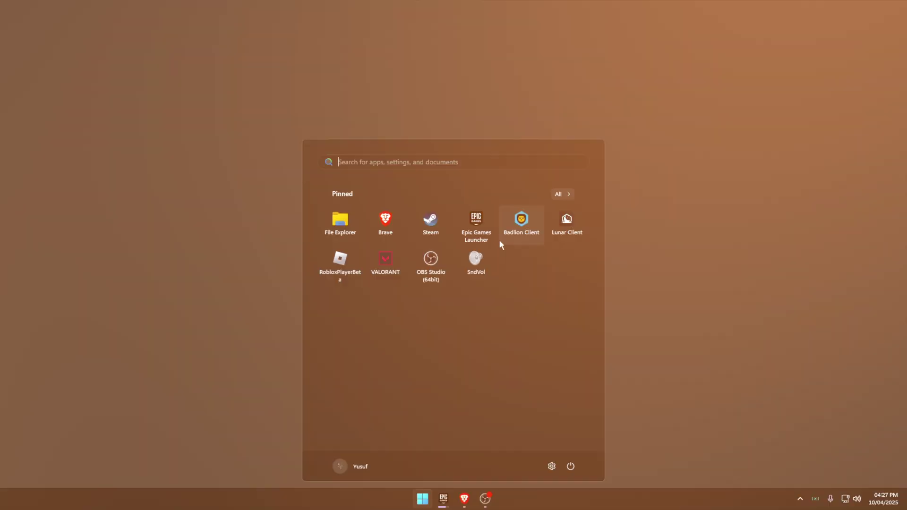
Launch Disk Clean-up from a 'disk' search and scan drive C: for removable files.
type("disk")
left_click(345, 230)
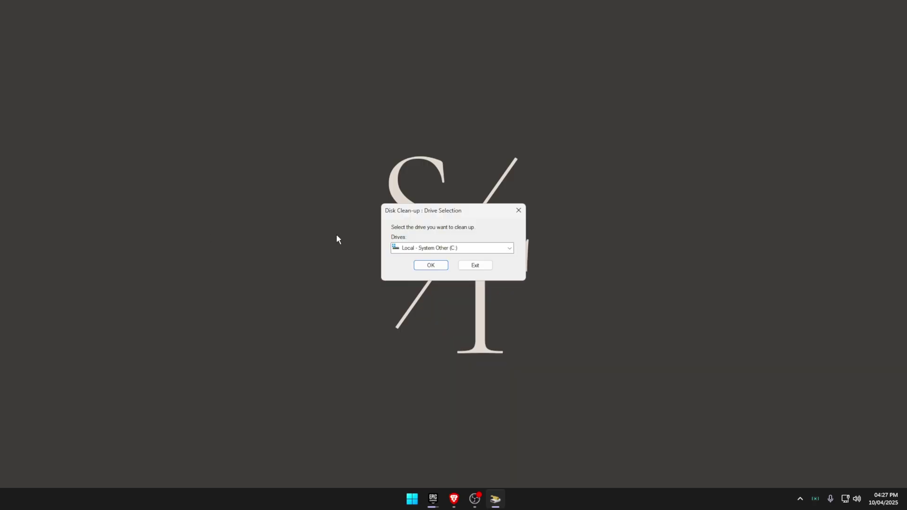
left_click(436, 268)
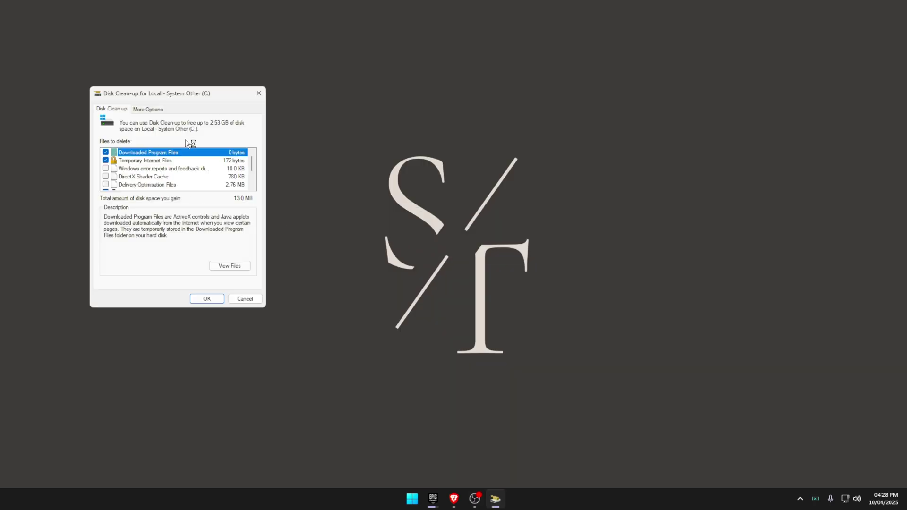
scroll(373, 201, "down", 2)
scroll(372, 201, "up", 3)
scroll(378, 191, "down", 3)
scroll(387, 185, "up", 3)
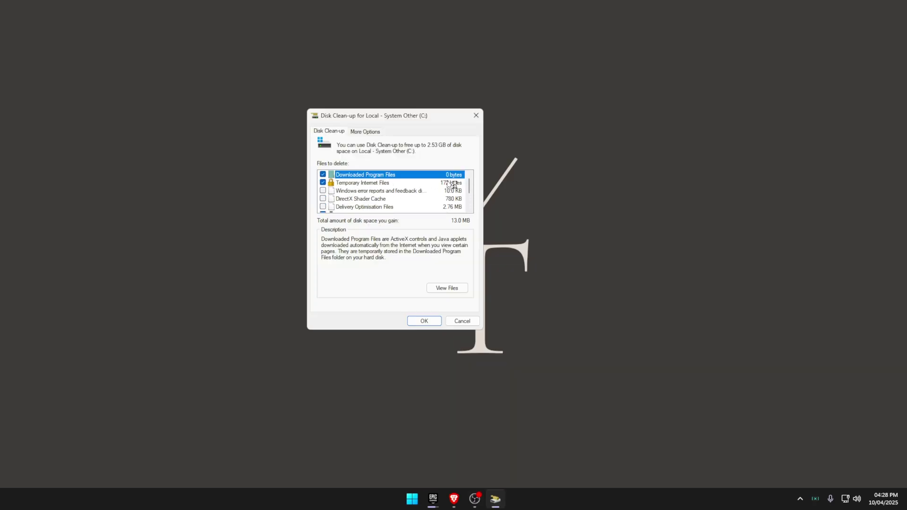
scroll(372, 191, "down", 3)
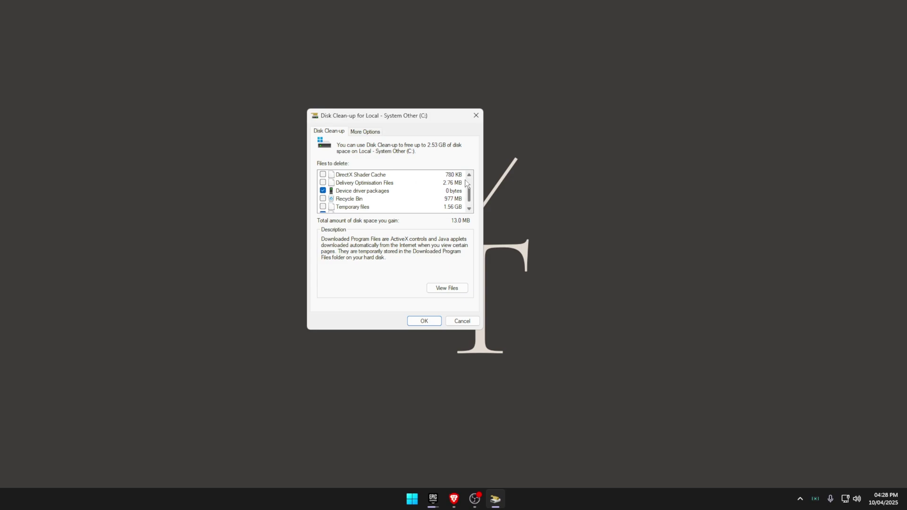
scroll(350, 203, "up", 3)
Read the DirectX Shader Cache, Temporary Internet Files and Downloaded Program Files descriptions.
left_click(350, 199)
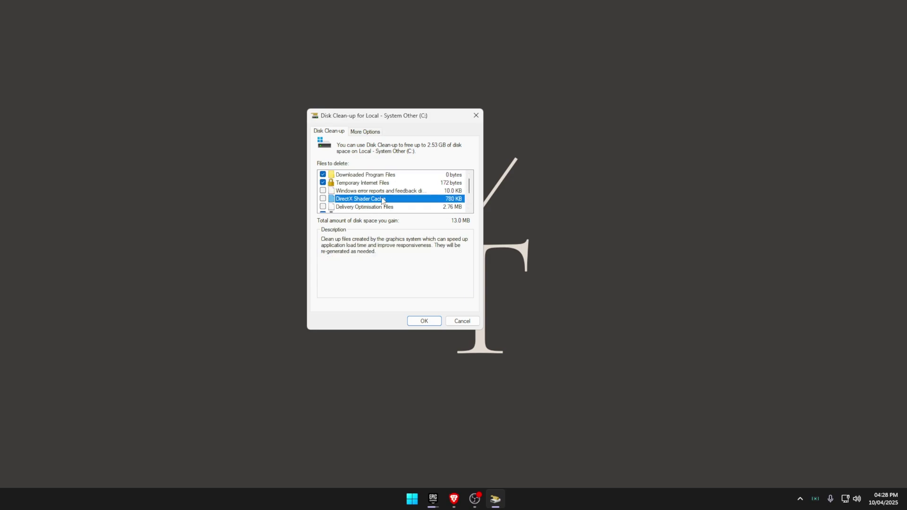
left_click(406, 183)
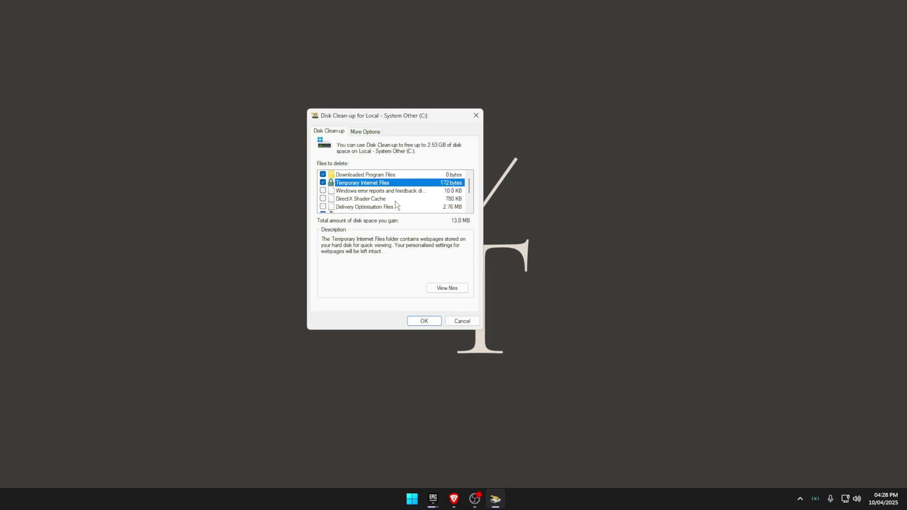
left_click(369, 175)
left_click(384, 175)
scroll(393, 194, "down", 1)
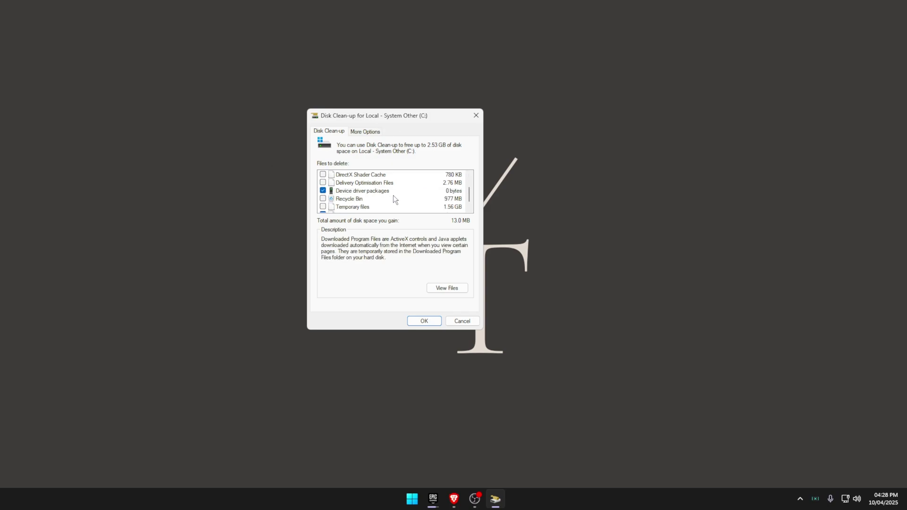
scroll(393, 195, "down", 1)
Tick then untick Temporary files, select Recycle Bin, and scroll the Files to delete list.
left_click(384, 199)
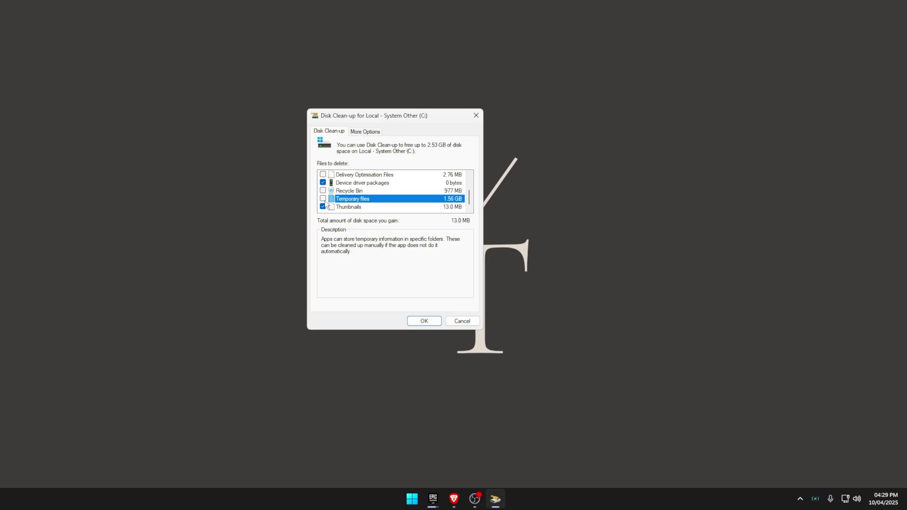
left_click(322, 199)
left_click(323, 199)
left_click(345, 191)
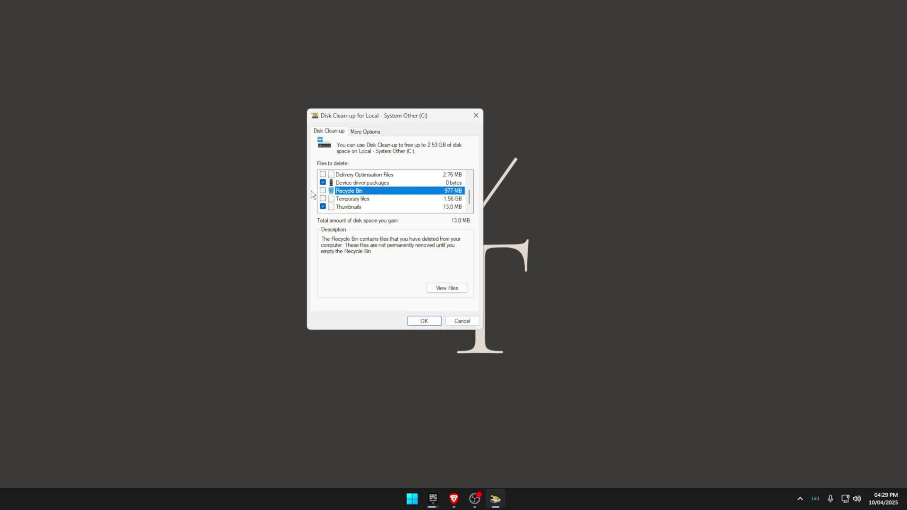
scroll(408, 187, "up", 1)
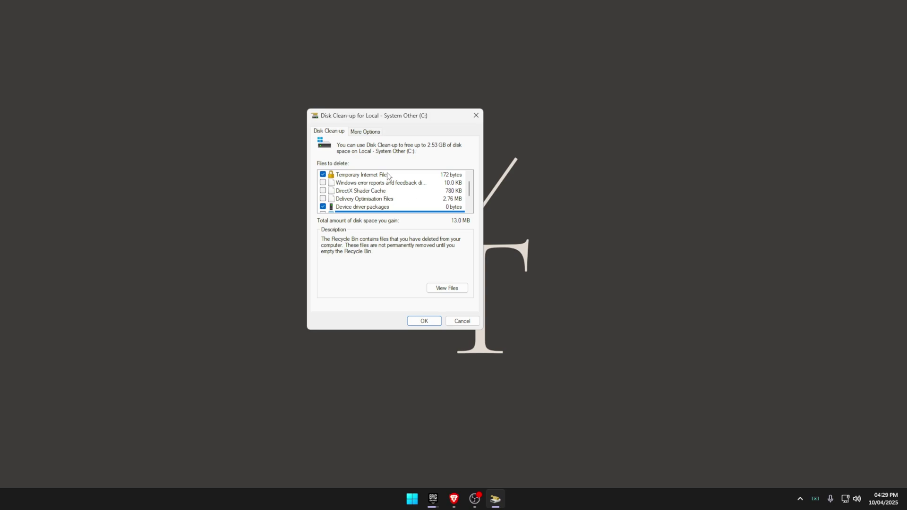
scroll(388, 177, "up", 1)
scroll(392, 180, "down", 1)
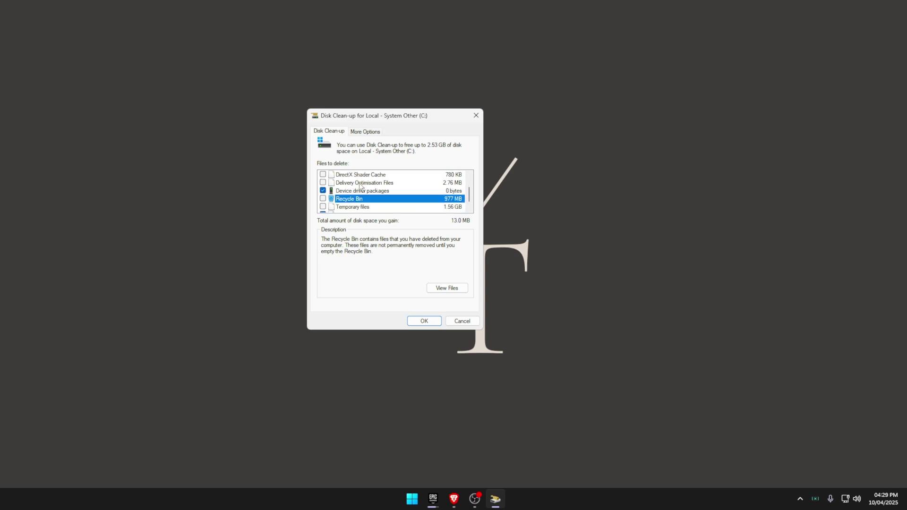
scroll(395, 183, "down", 1)
scroll(397, 184, "up", 2)
scroll(396, 184, "up", 2)
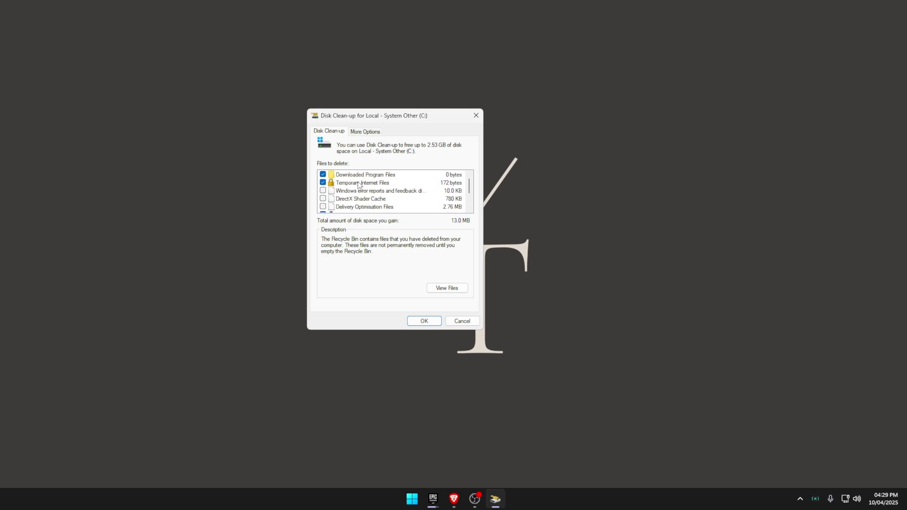
Browse the 44 installed programs under More Options, then request deleting all but the newest restore point.
left_click(365, 132)
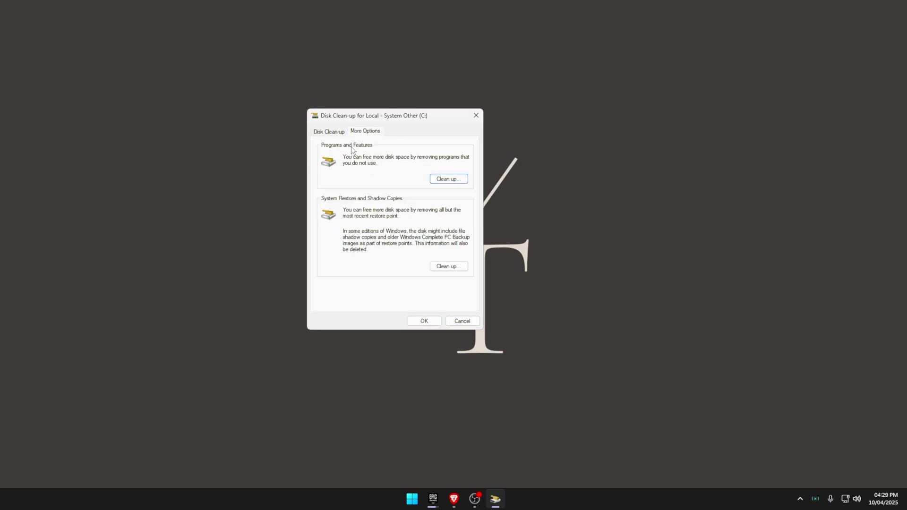
left_click(435, 179)
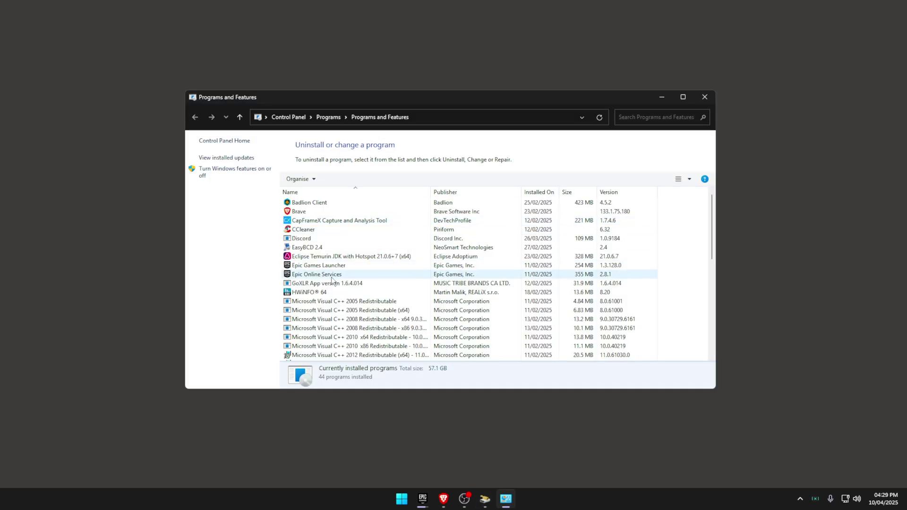
scroll(336, 288, "down", 5)
scroll(348, 319, "down", 4)
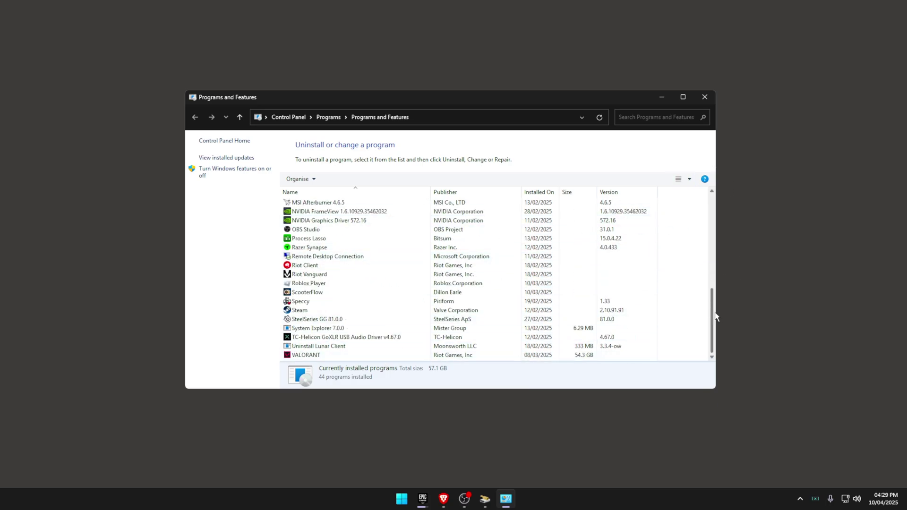
scroll(614, 302, "up", 4)
scroll(496, 283, "up", 3)
scroll(402, 269, "up", 2)
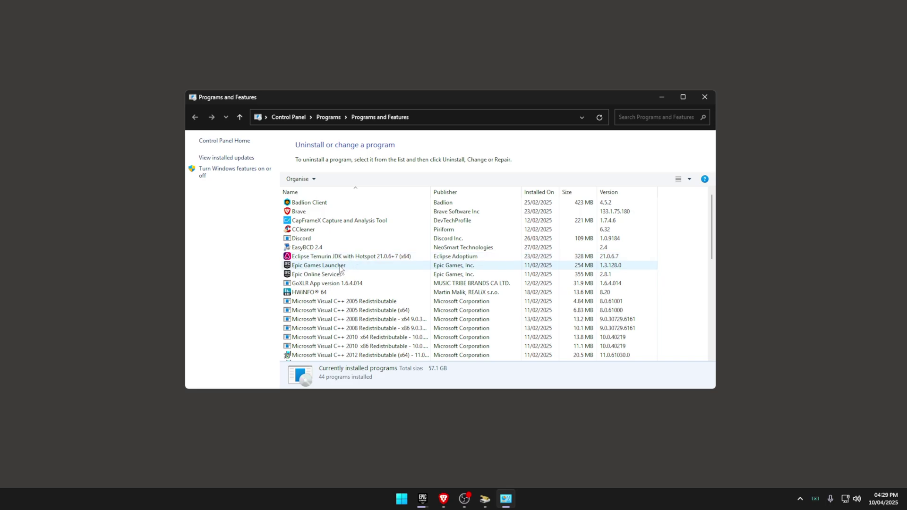
scroll(335, 269, "down", 3)
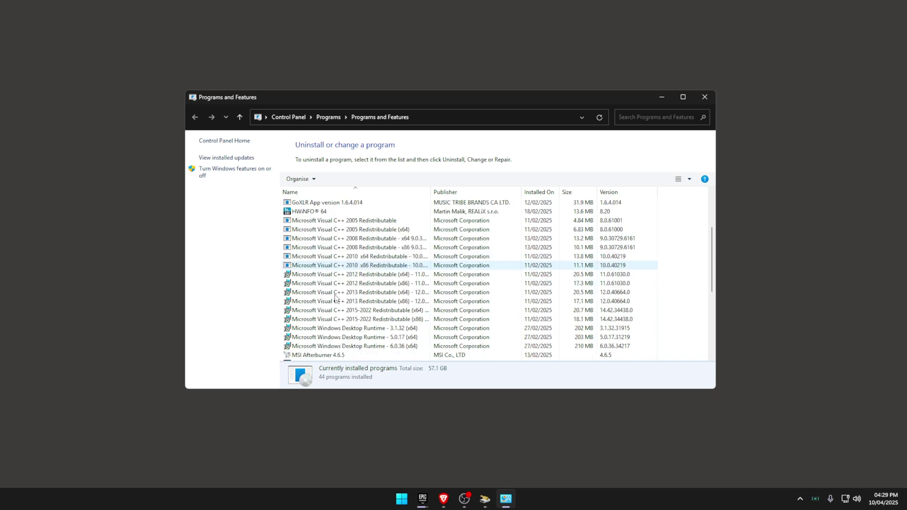
scroll(368, 310, "down", 6)
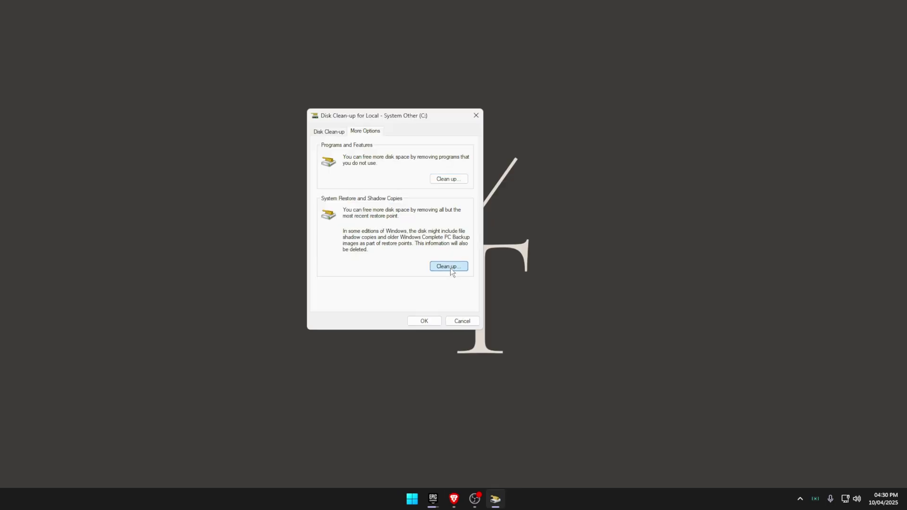
left_click(449, 268)
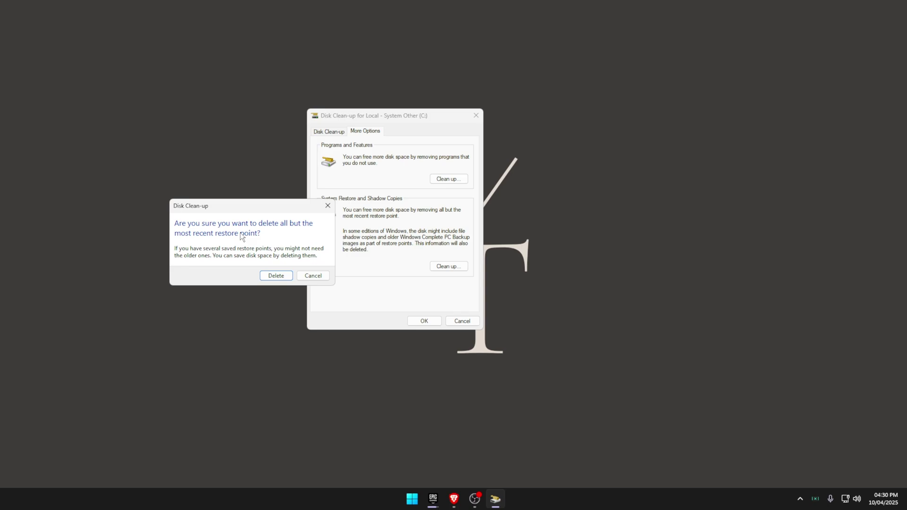
Move the restore-point confirmation aside and cancel it, keeping all restore points.
mouse_move(239, 210)
left_mouse_down()
mouse_move(204, 210)
mouse_move(188, 186)
left_mouse_up()
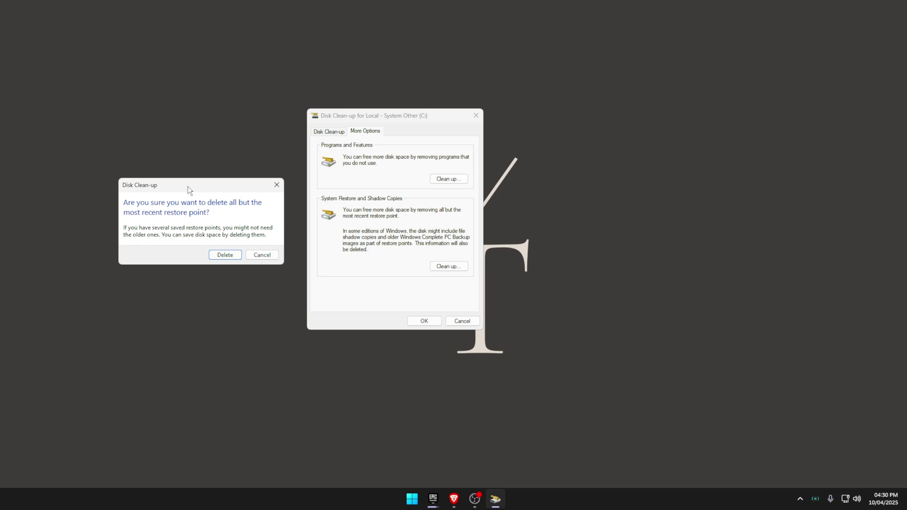
left_click_drag(173, 189, 174, 184)
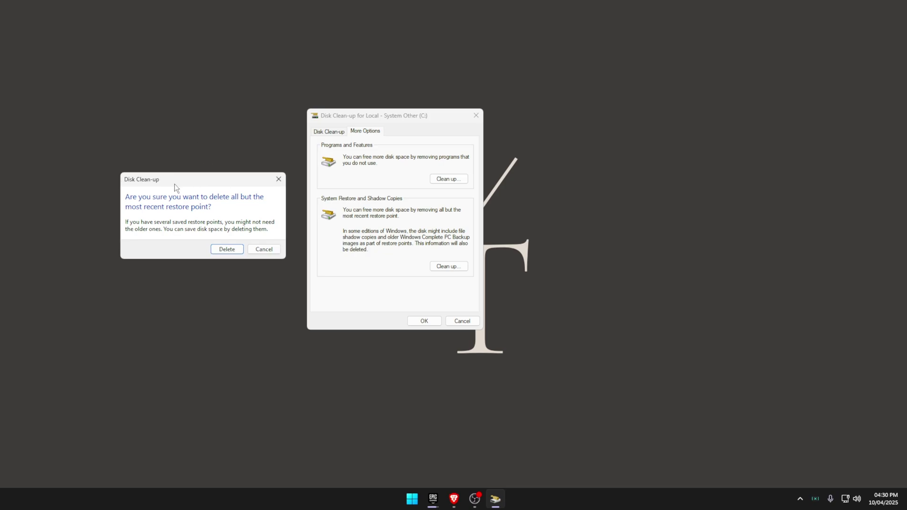
left_click(264, 250)
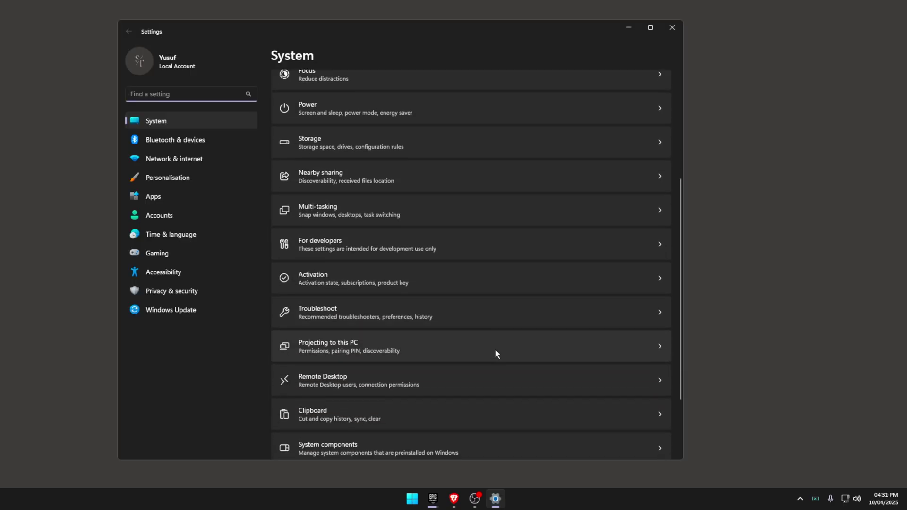
Scroll to the top of Settings > System and go to the Storage usage page.
scroll(495, 352, "up", 5)
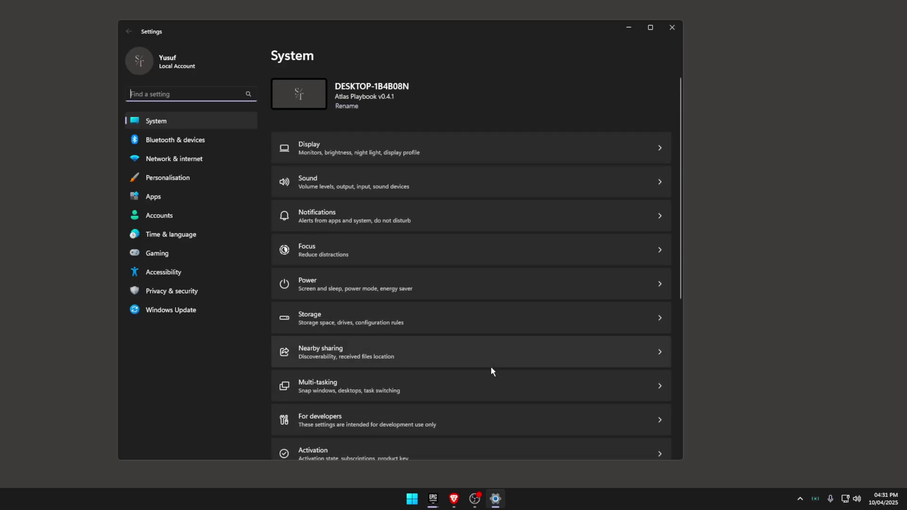
left_click(425, 316)
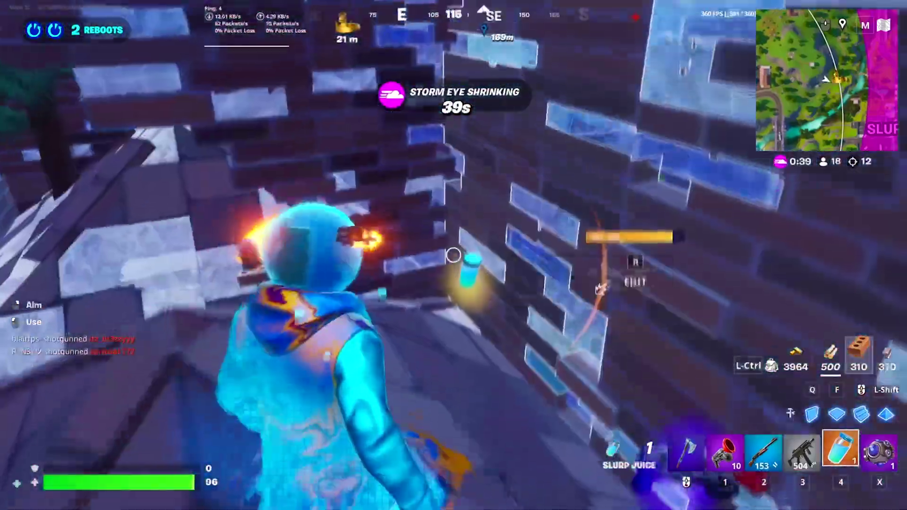
key("2")
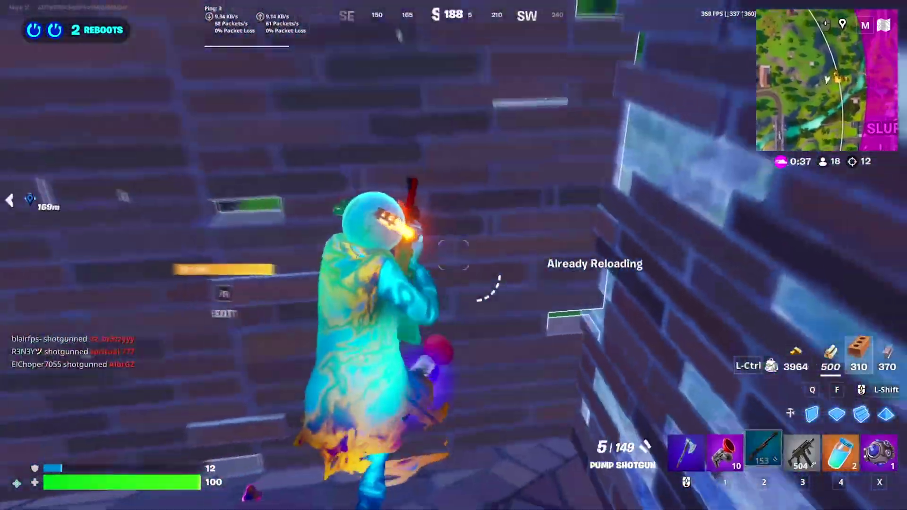
Search This PC in a new File Explorer window for 'file:gigantic'.
key("super+e")
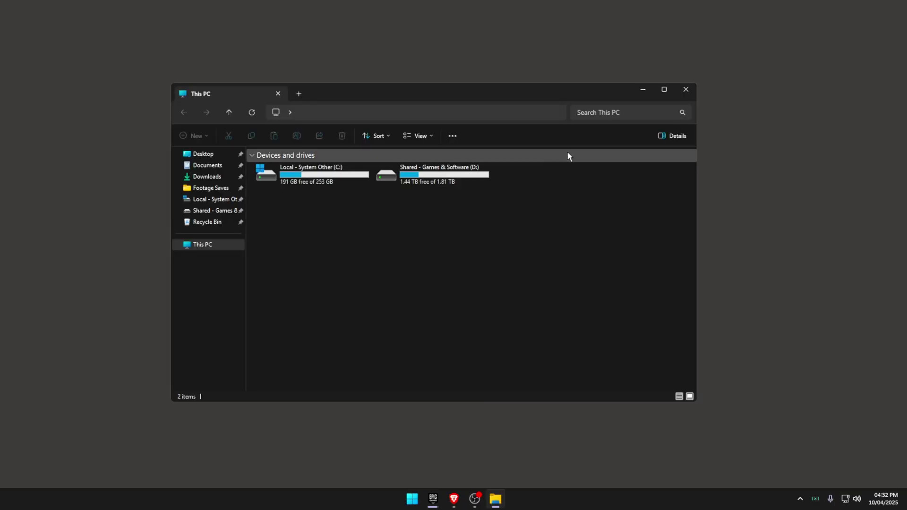
left_click(624, 112)
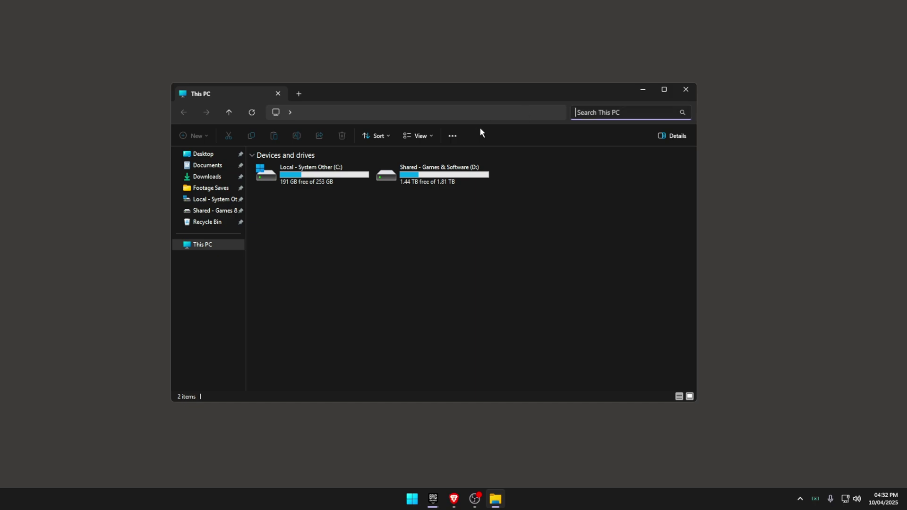
type("file")
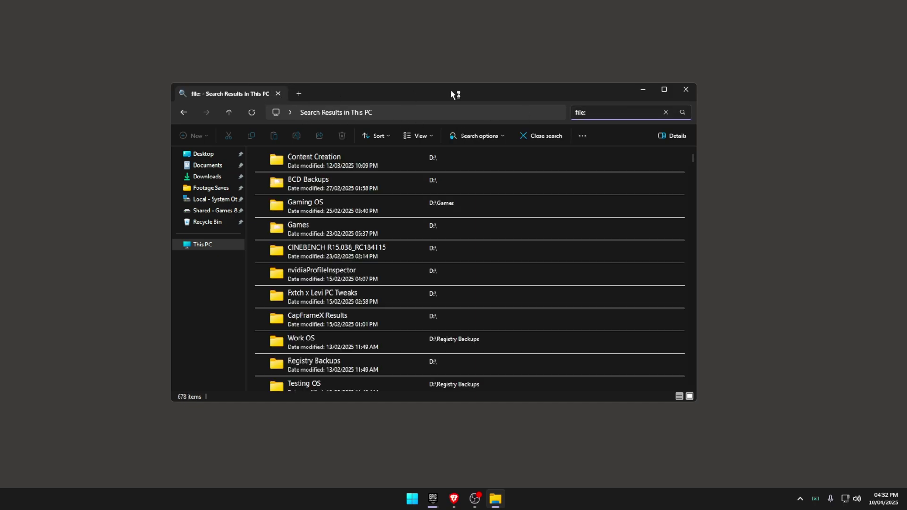
type(":")
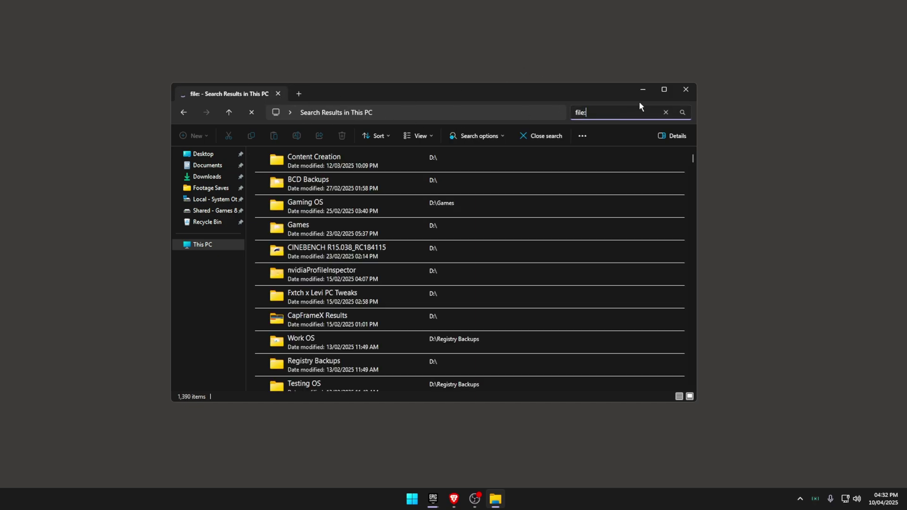
type("gig")
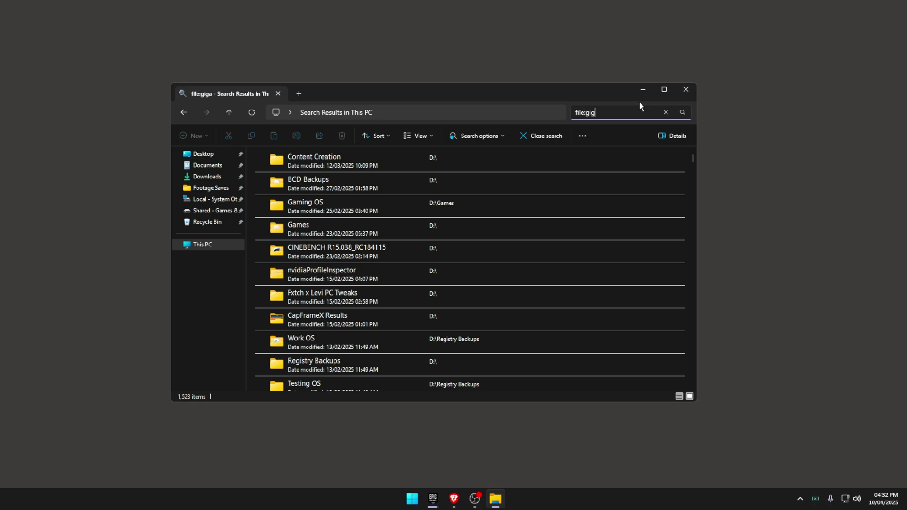
type("antic")
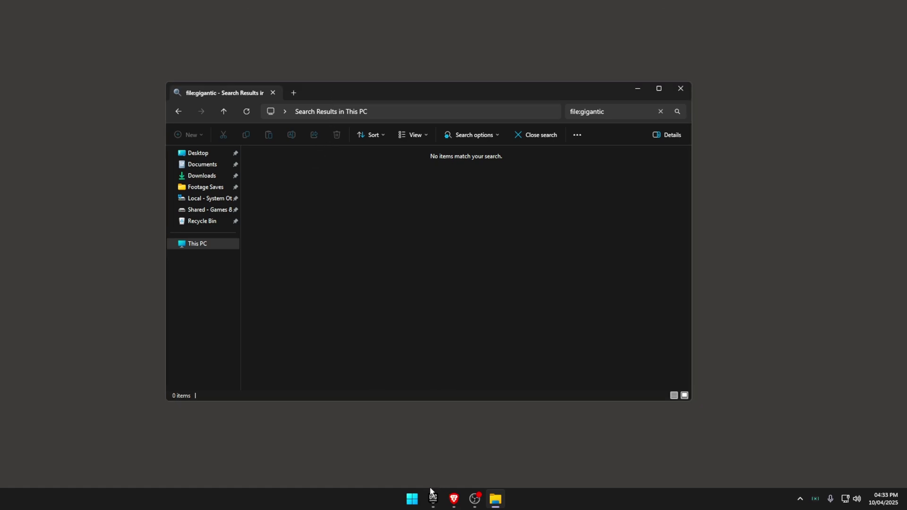
left_click(412, 499)
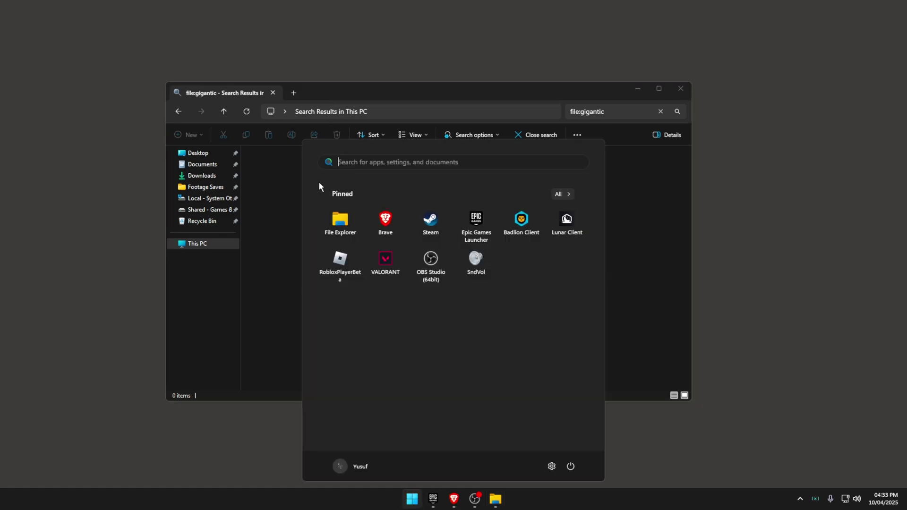
left_click(468, 96)
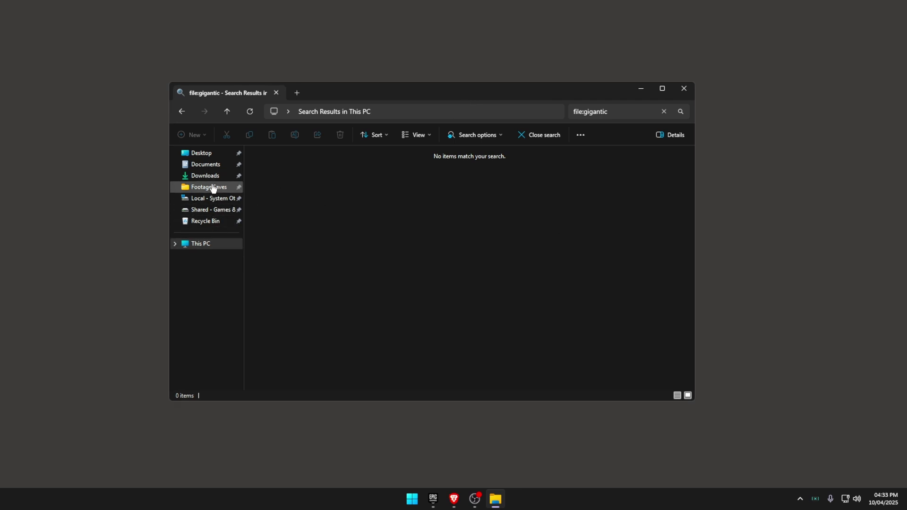